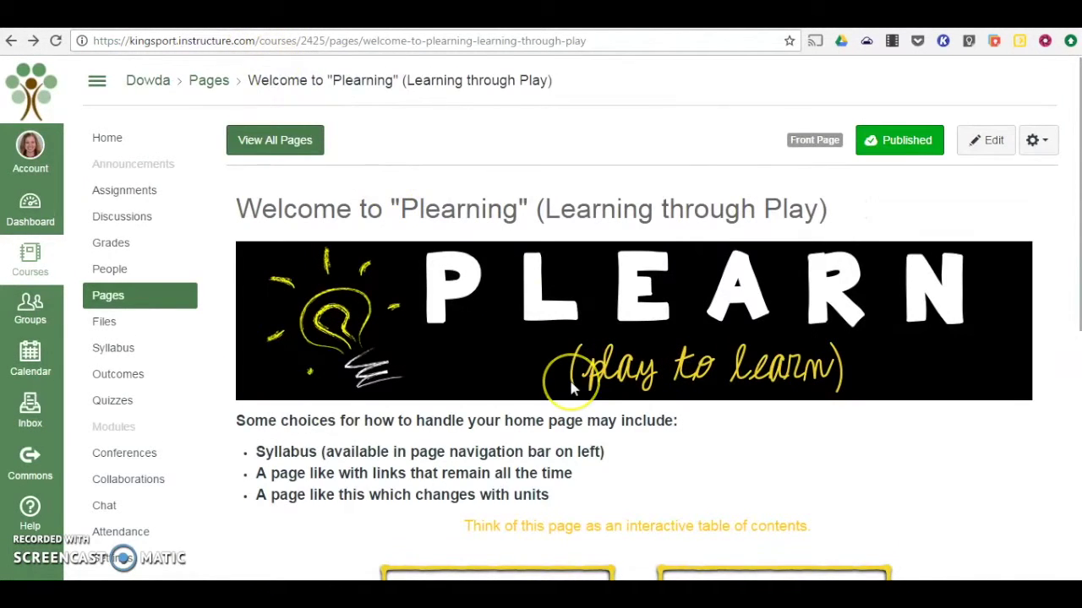
# Follow the Build a Page button on the course welcome page and return to the welcome page
pyautogui.scroll(-4, 572, 389)
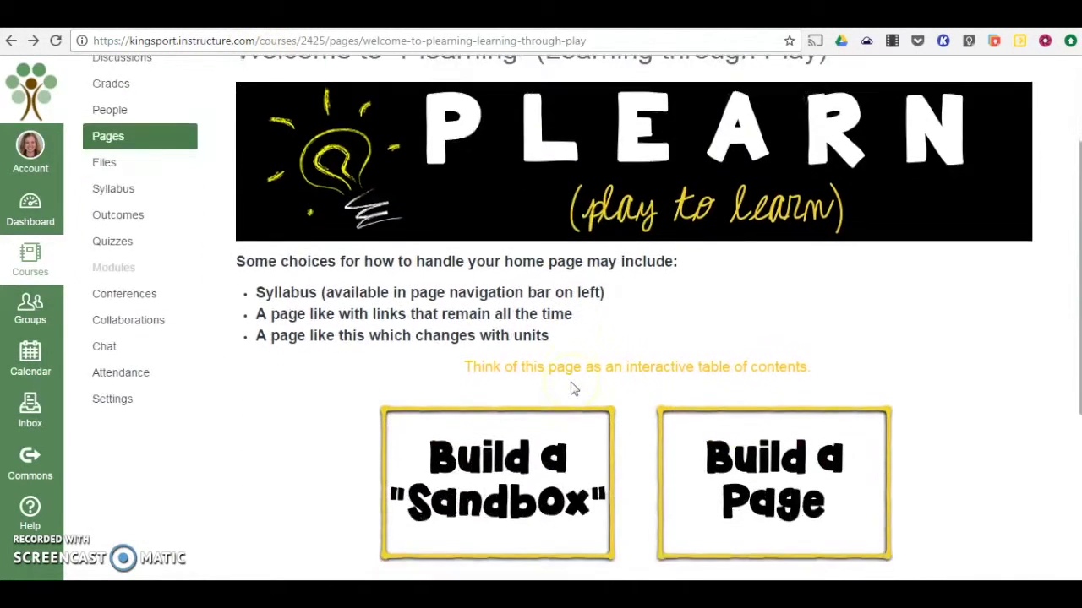
pyautogui.click(578, 391)
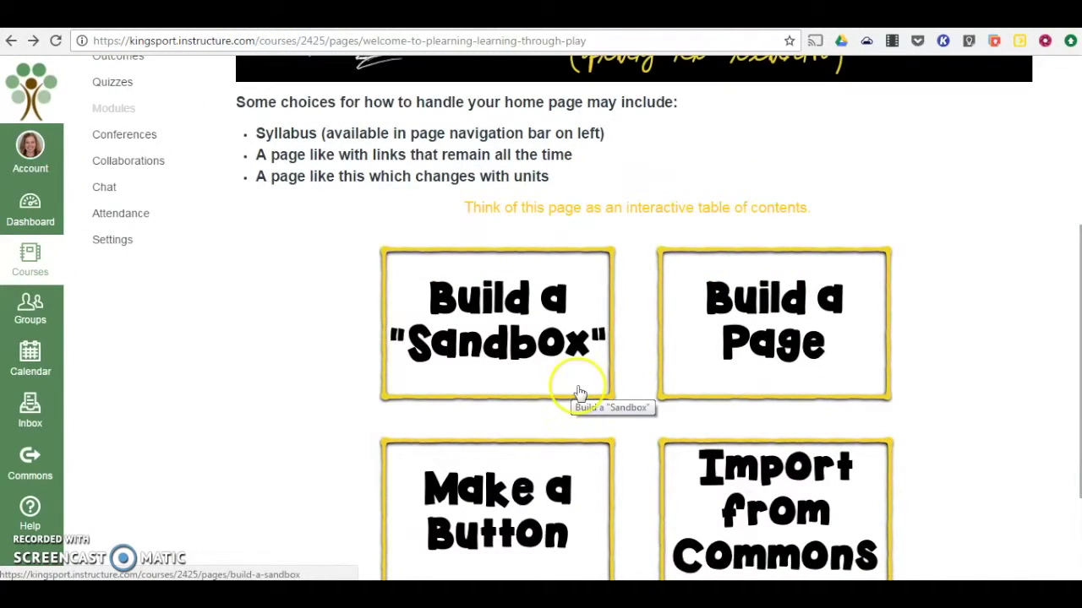
pyautogui.click(786, 328)
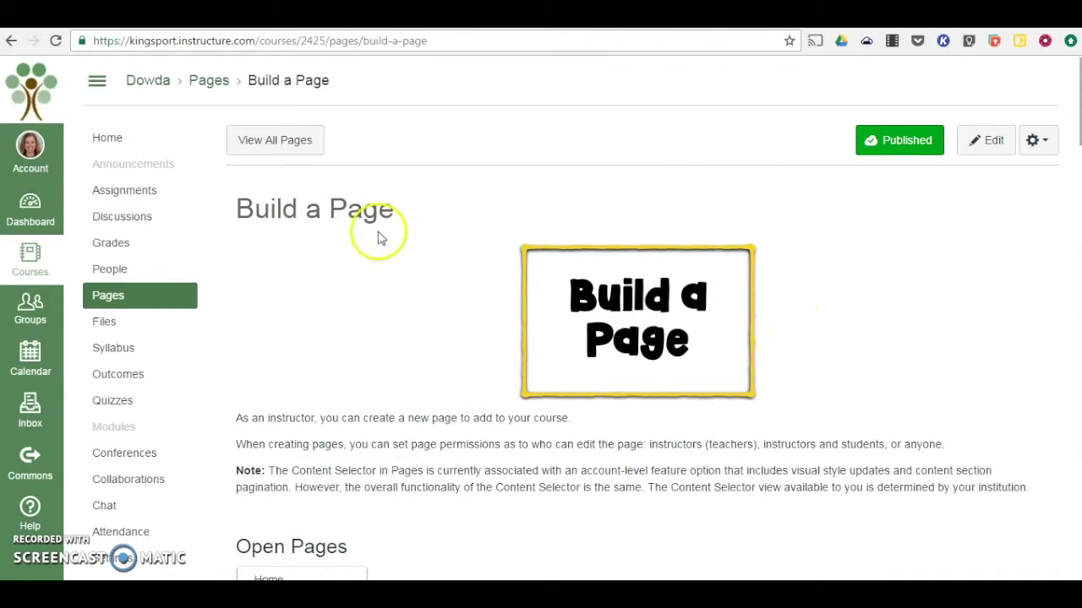
pyautogui.click(10, 42)
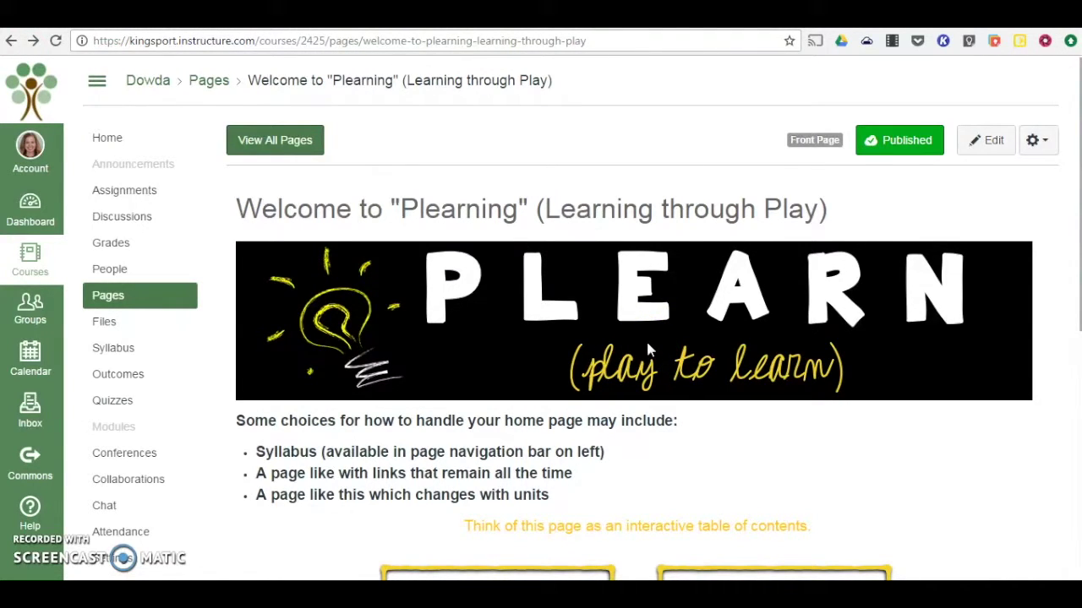
pyautogui.scroll(-3, 655, 418)
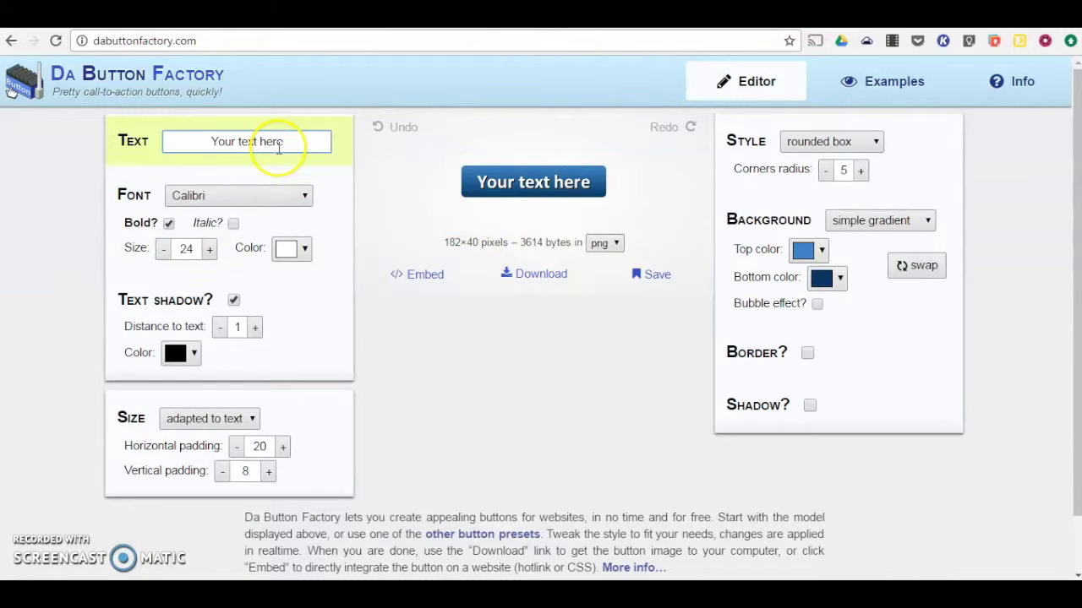
# In Da Button Factory, replace the placeholder button text with "Unit 1"
pyautogui.moveTo(288, 141); pyautogui.dragTo(210, 144)
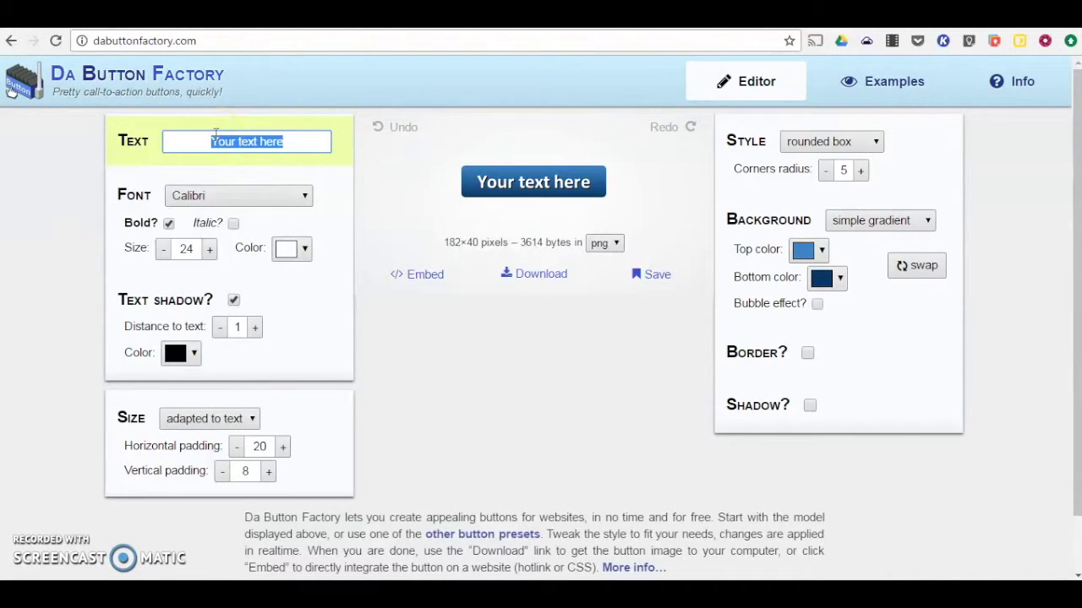
pyautogui.write('Unit 1')
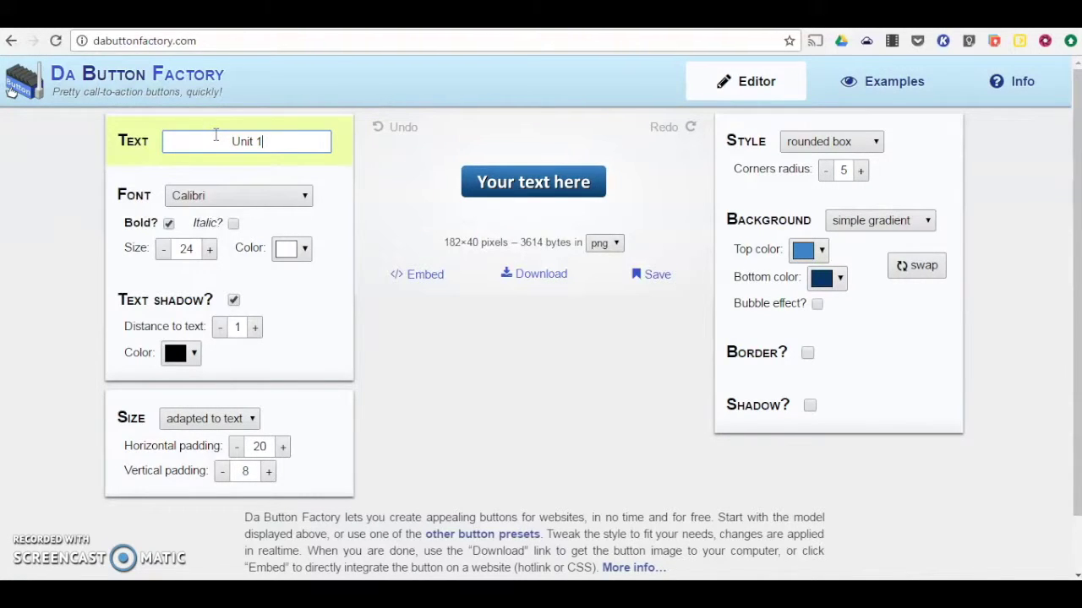
pyautogui.click(280, 144)
pyautogui.click(351, 187)
pyautogui.click(364, 191)
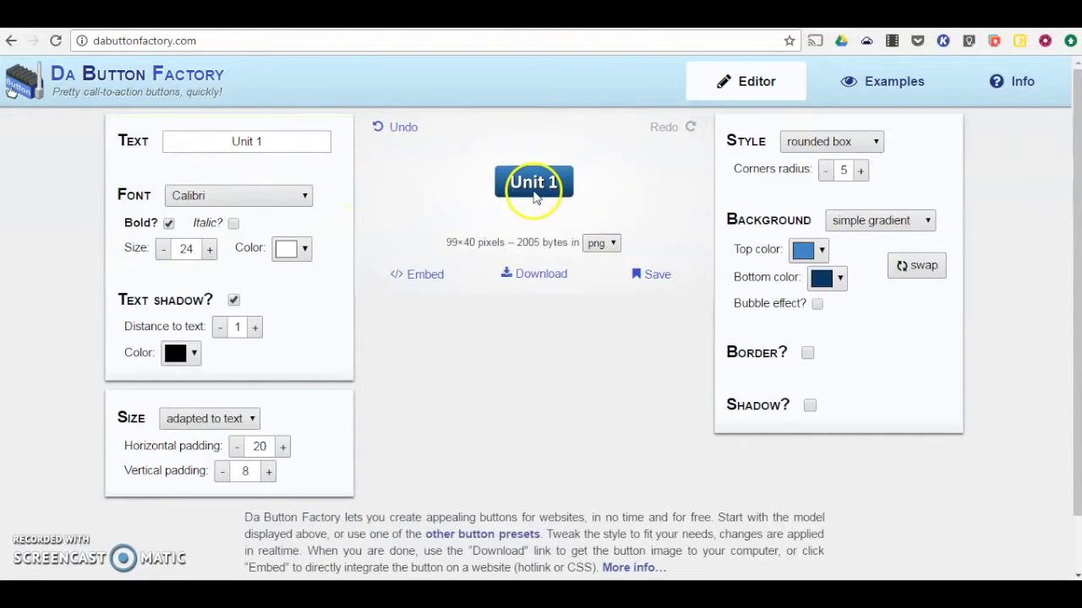
# Set the button's font to Caviar at size 36
pyautogui.click(302, 206)
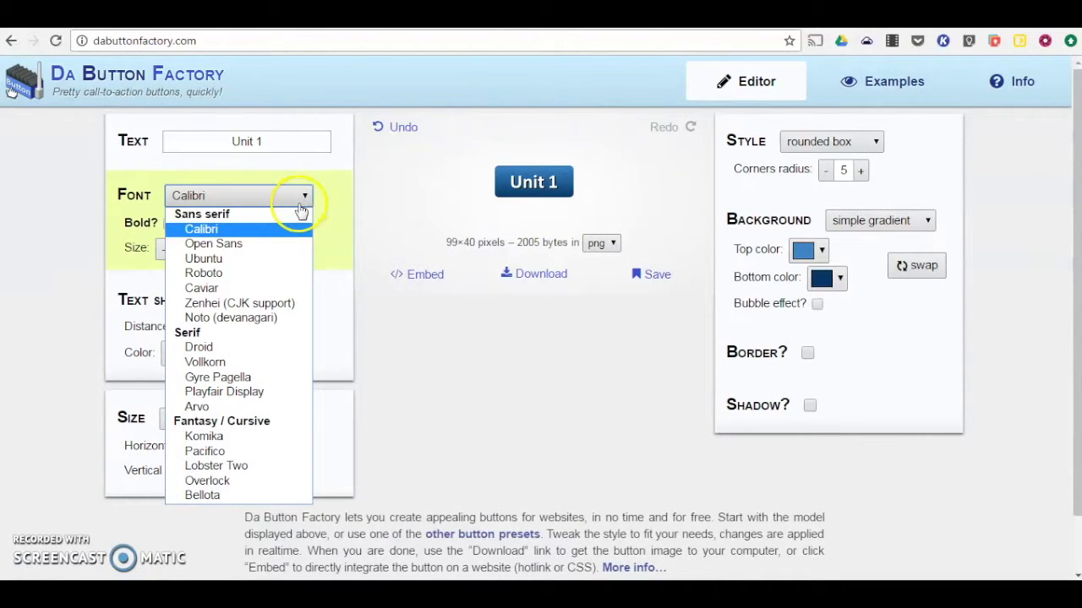
pyautogui.click(211, 290)
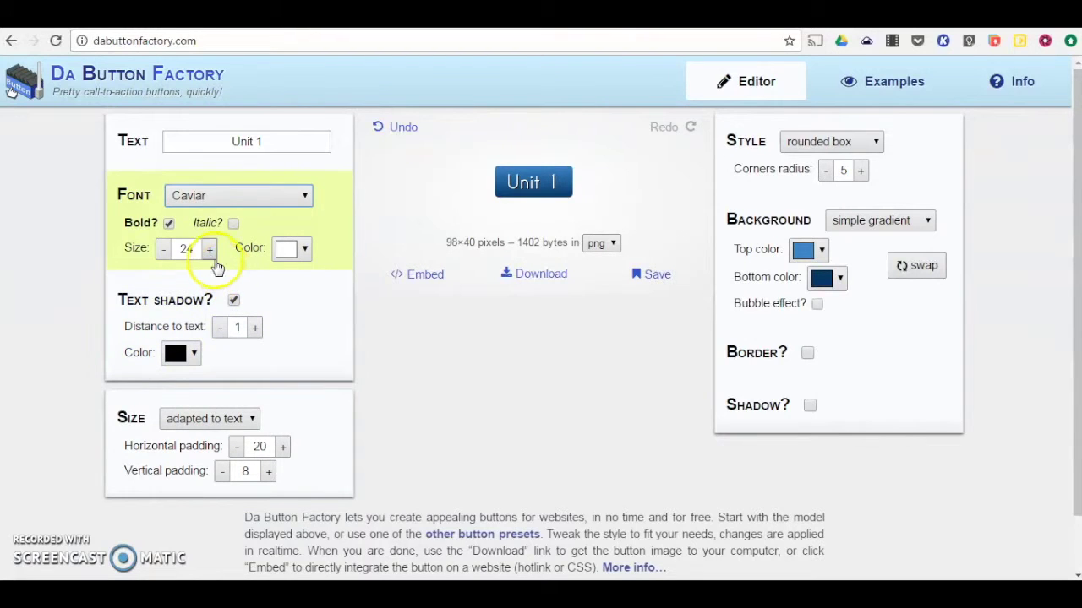
pyautogui.click(210, 249)
pyautogui.click(209, 250)
pyautogui.click(209, 250)
pyautogui.click(210, 250)
pyautogui.click(210, 250)
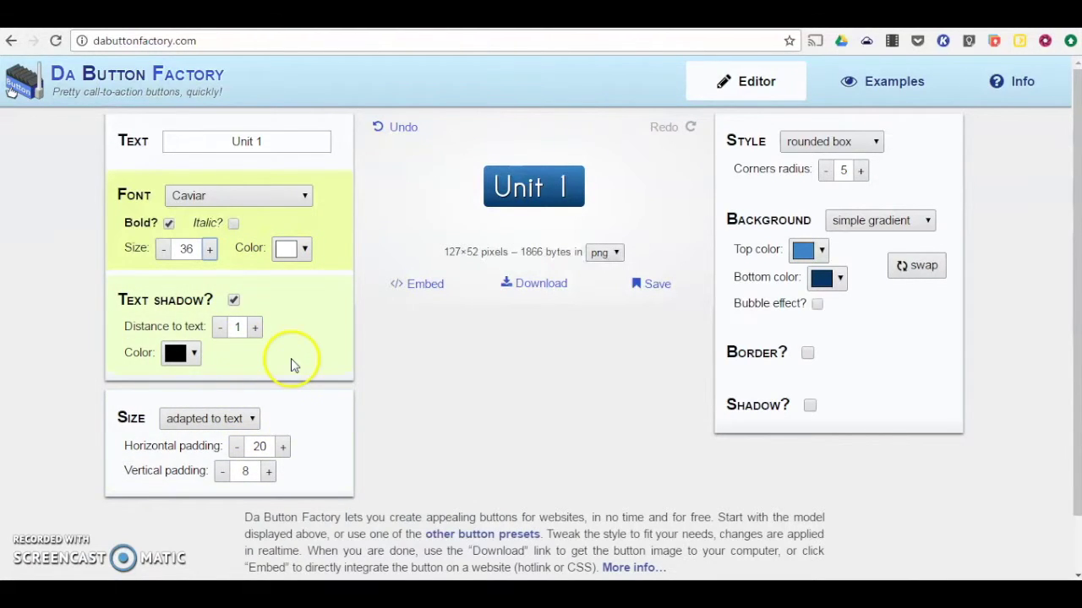
# Set the button's background gradient to bright green #00ff00 at the top and dark green #274e13 at the bottom
pyautogui.click(804, 252)
pyautogui.click(681, 301)
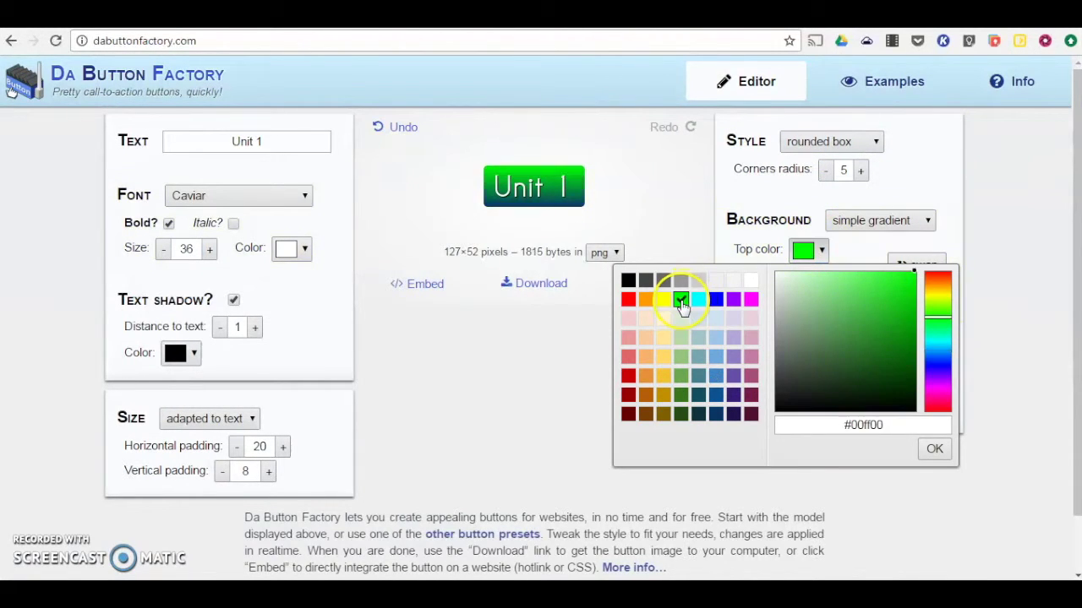
pyautogui.click(858, 255)
pyautogui.click(836, 278)
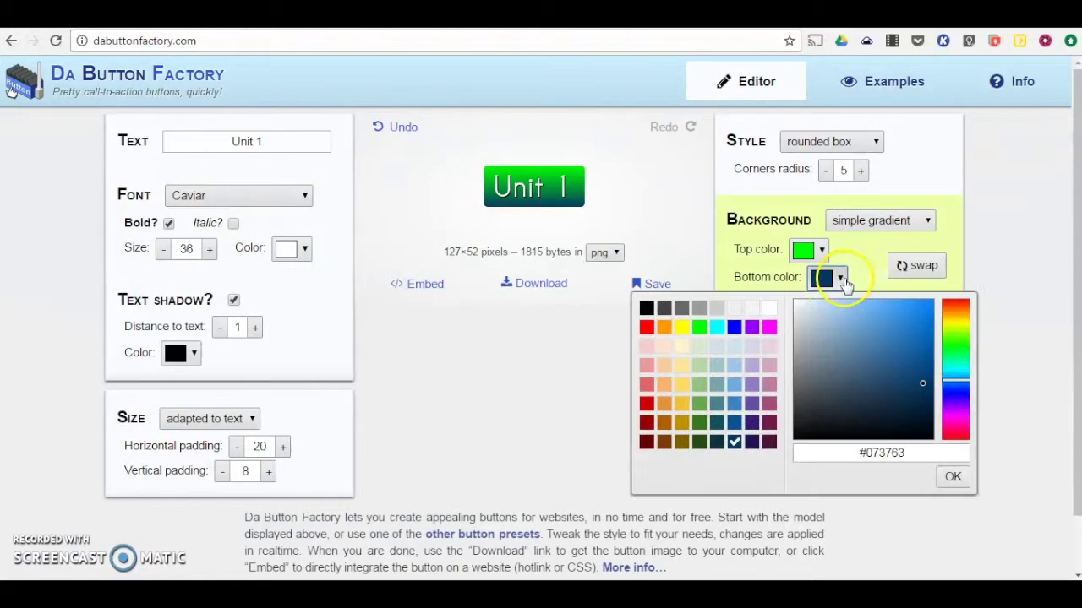
pyautogui.click(699, 442)
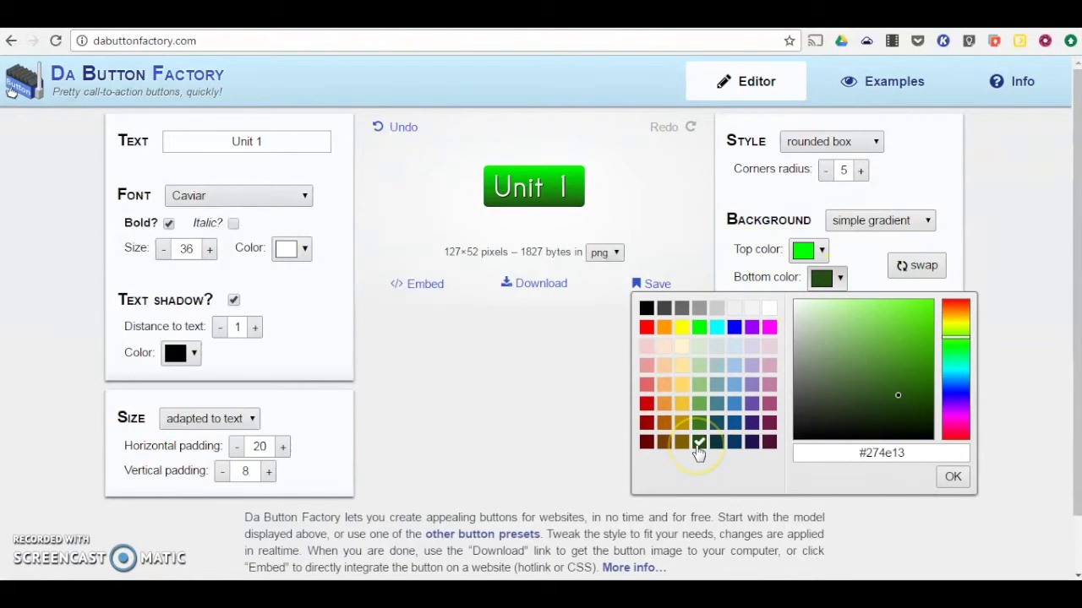
pyautogui.click(953, 477)
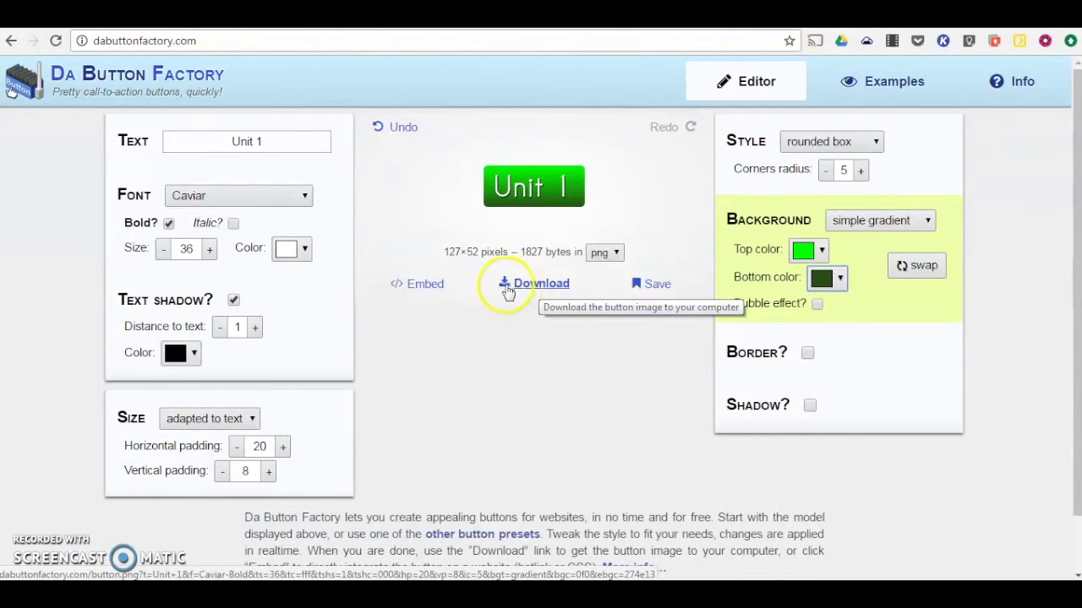
# Copy the button image's URL from the embed options and switch to the Canvas course welcome page
pyautogui.click(429, 288)
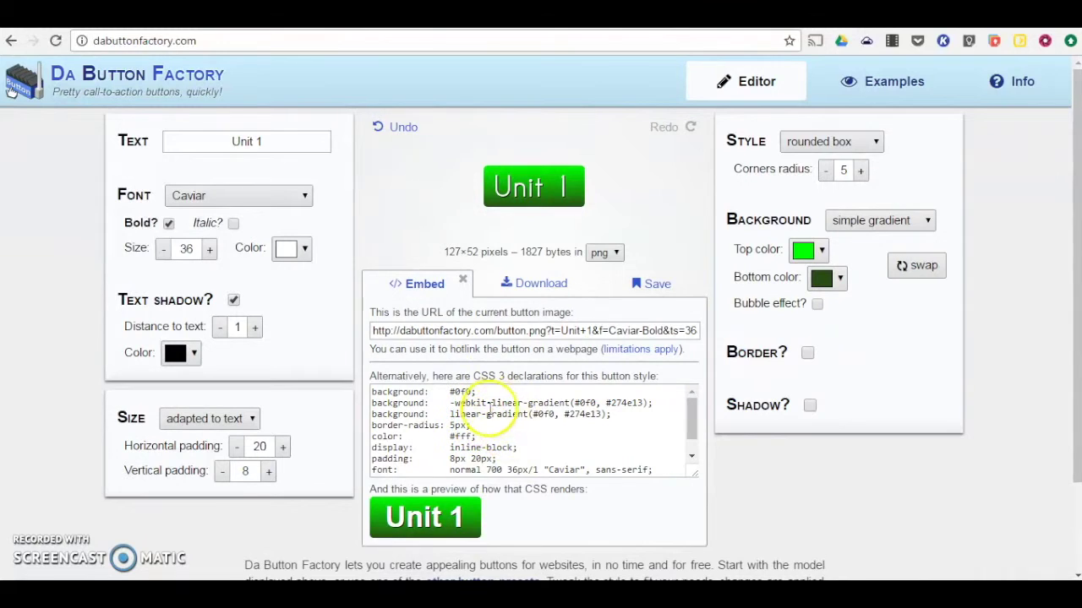
pyautogui.click(443, 332)
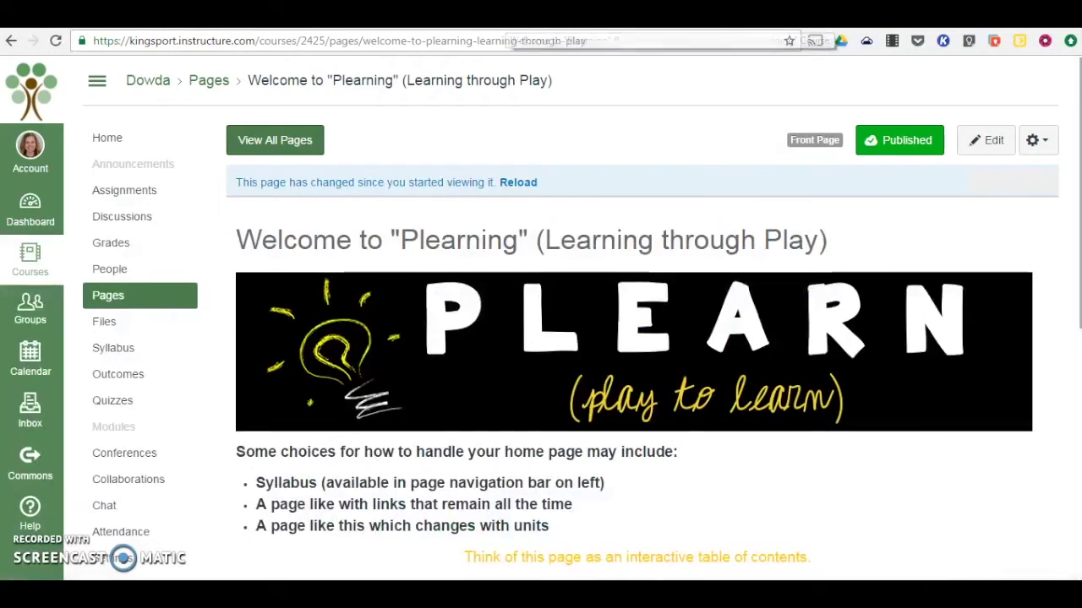
pyautogui.click(507, 20)
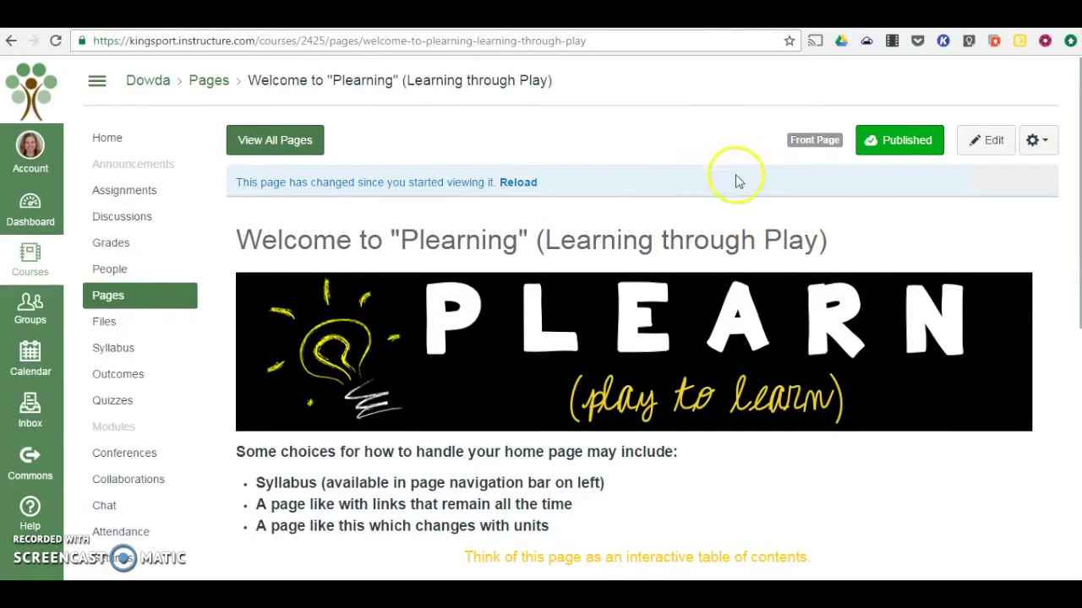
# Open the welcome page for editing and place the insertion point on the line below the Test Button image
pyautogui.click(986, 144)
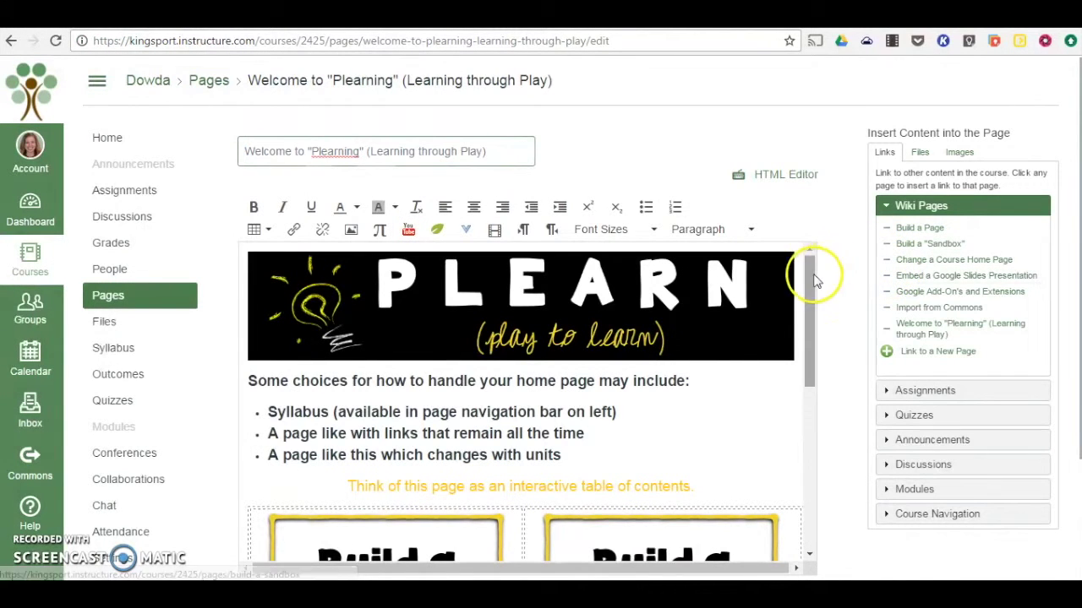
pyautogui.moveTo(810, 274); pyautogui.dragTo(816, 465)
pyautogui.click(671, 505)
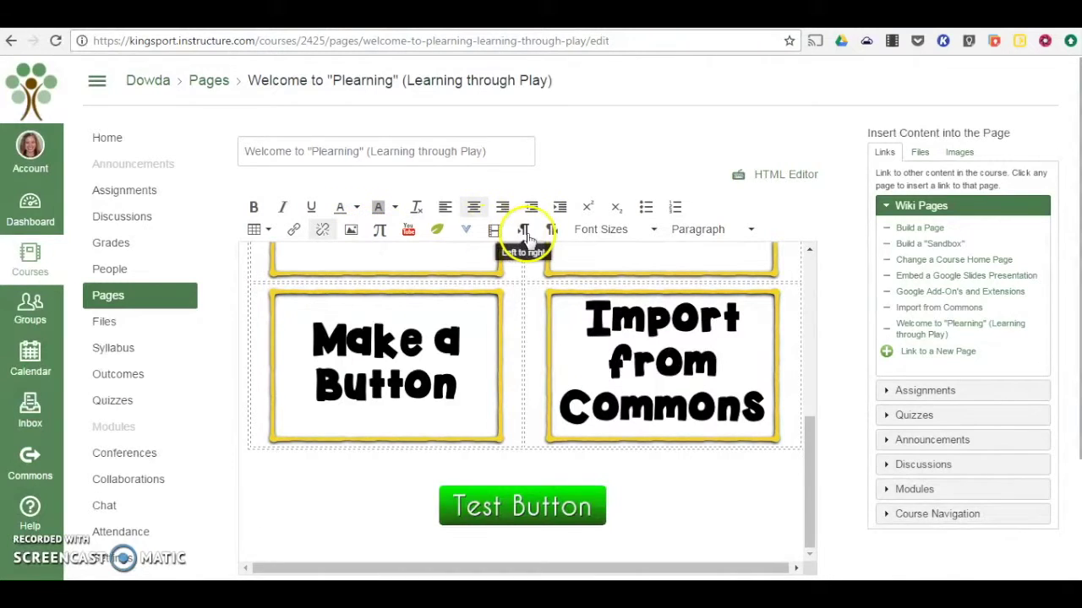
pyautogui.click(476, 209)
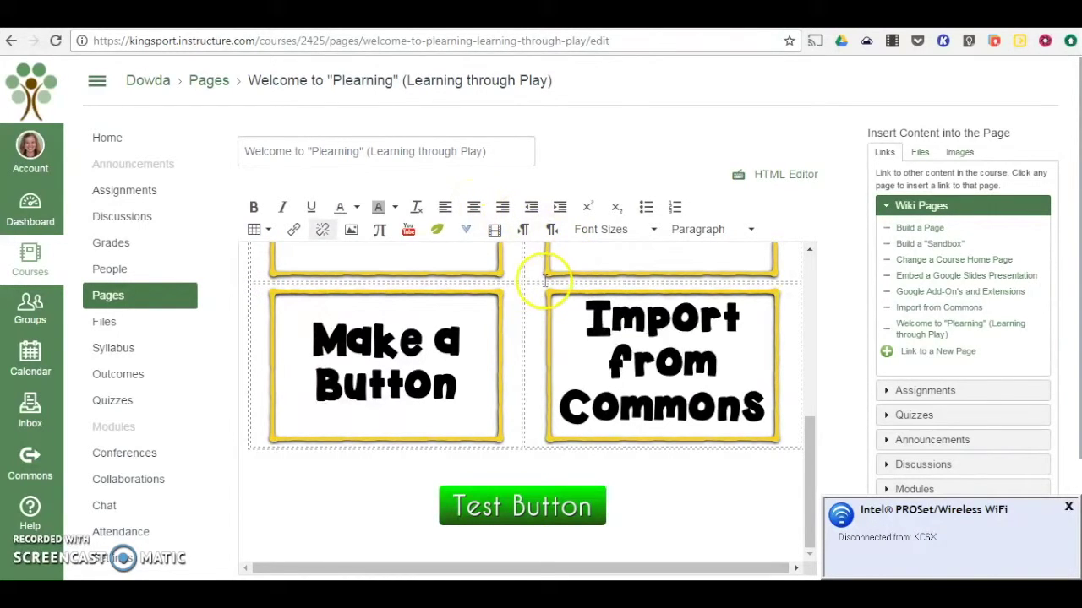
# Embed the Unit 1 button image below the Test Button using the copied image URL
pyautogui.click(352, 233)
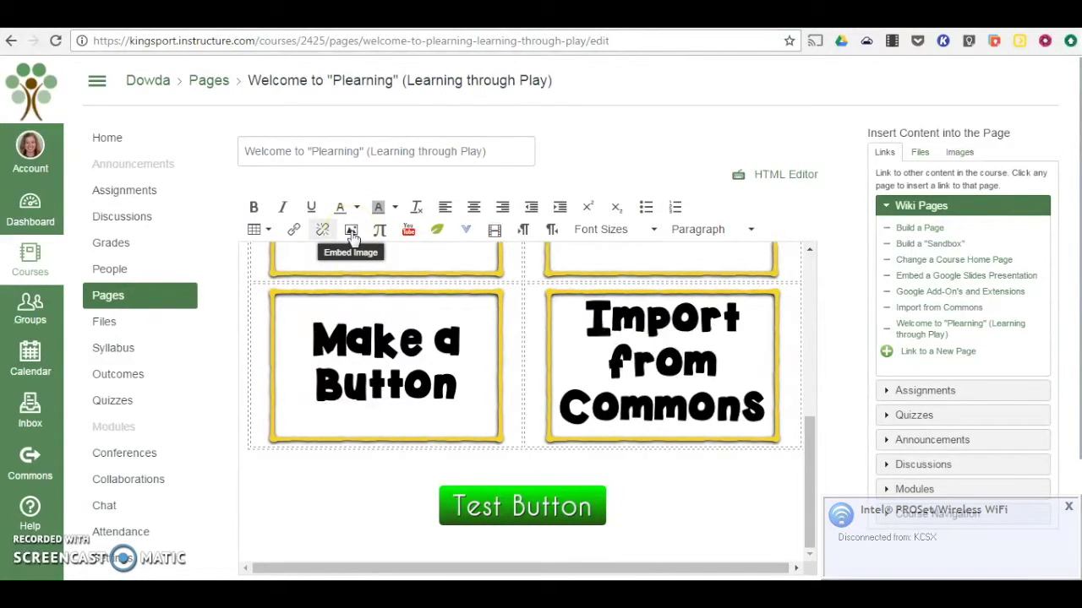
pyautogui.click(352, 236)
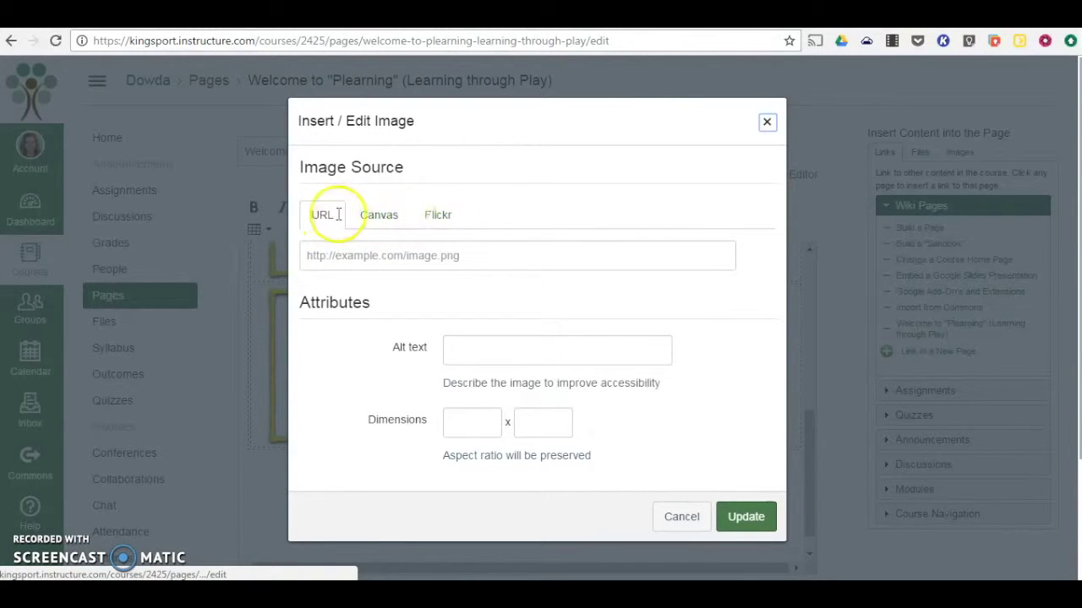
pyautogui.click(352, 257)
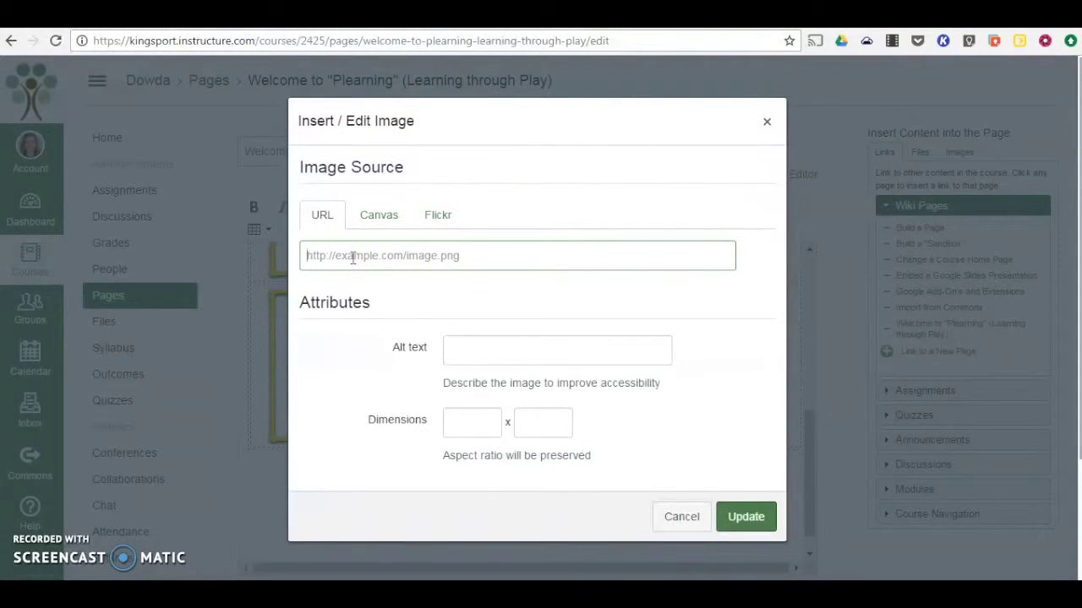
pyautogui.hotkey('ctrl', 'v')
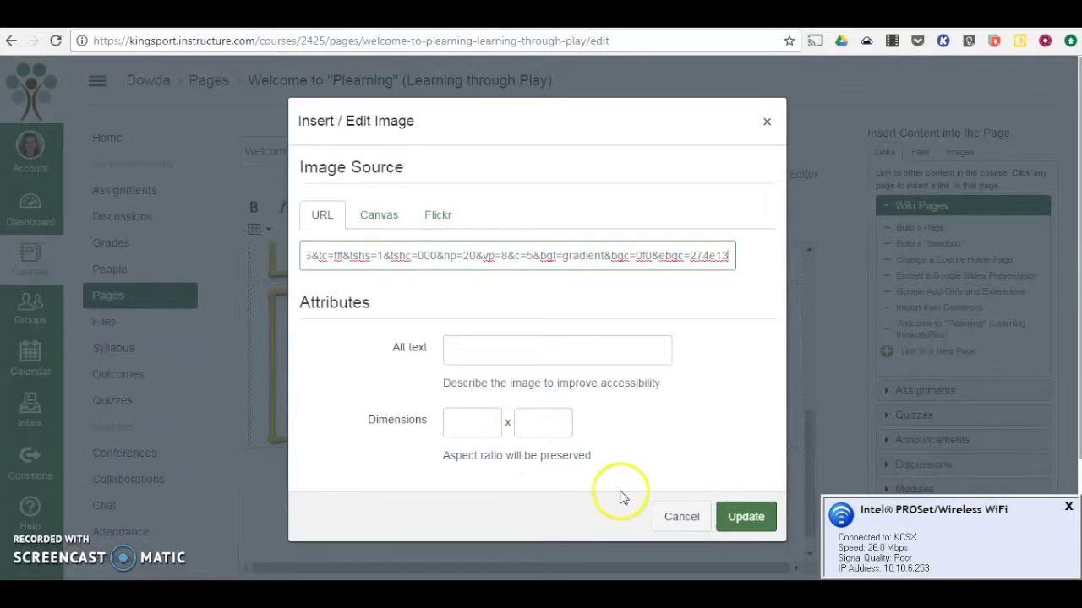
pyautogui.click(747, 517)
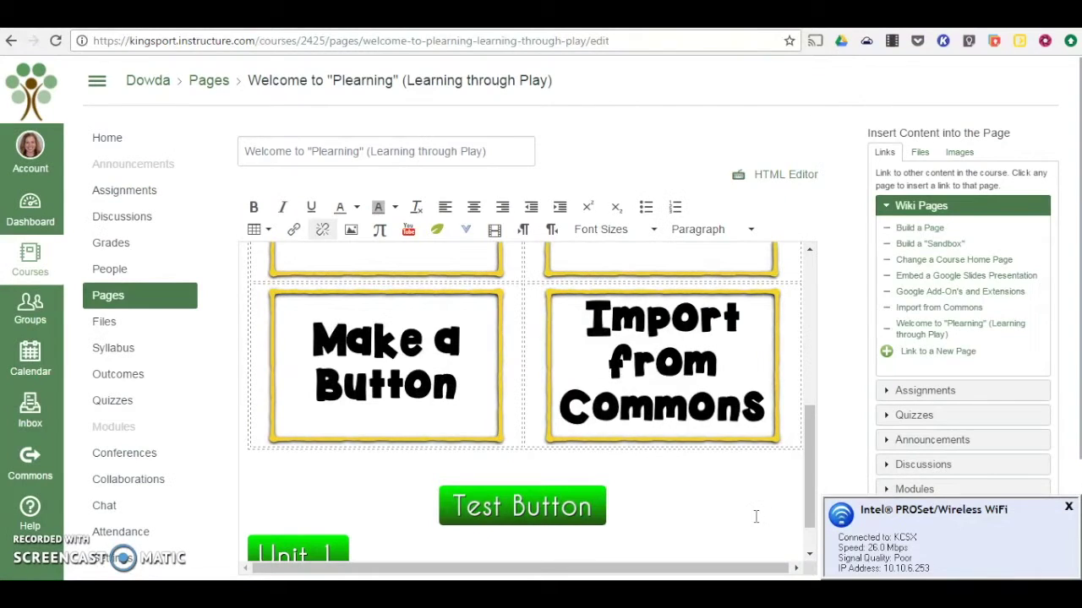
# Center the Unit 1 button image on the page
pyautogui.scroll(-2, 685, 517)
pyautogui.scroll(-2, 683, 524)
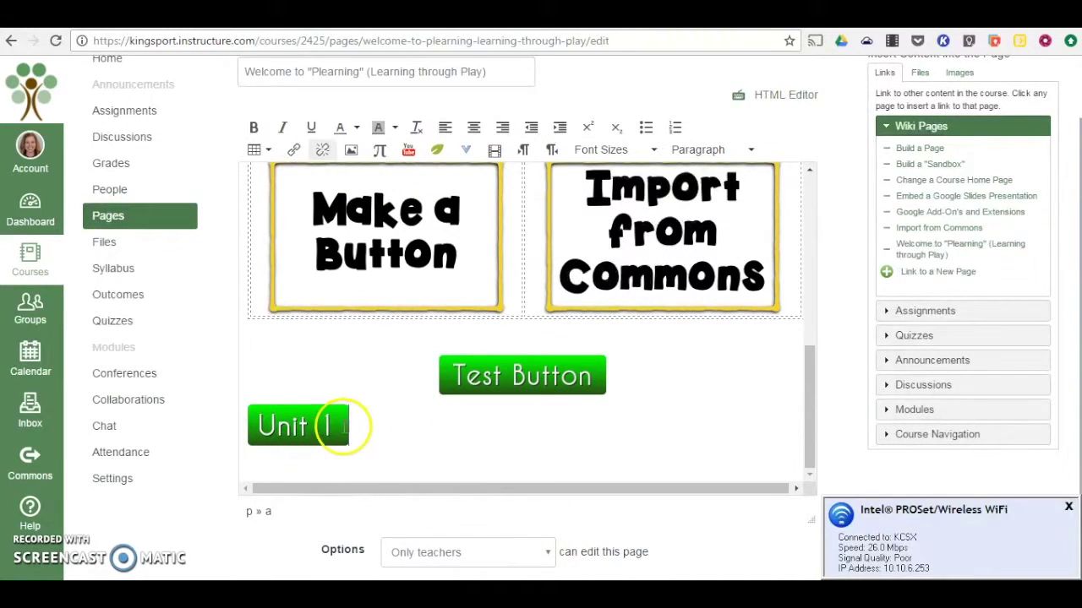
pyautogui.click(267, 424)
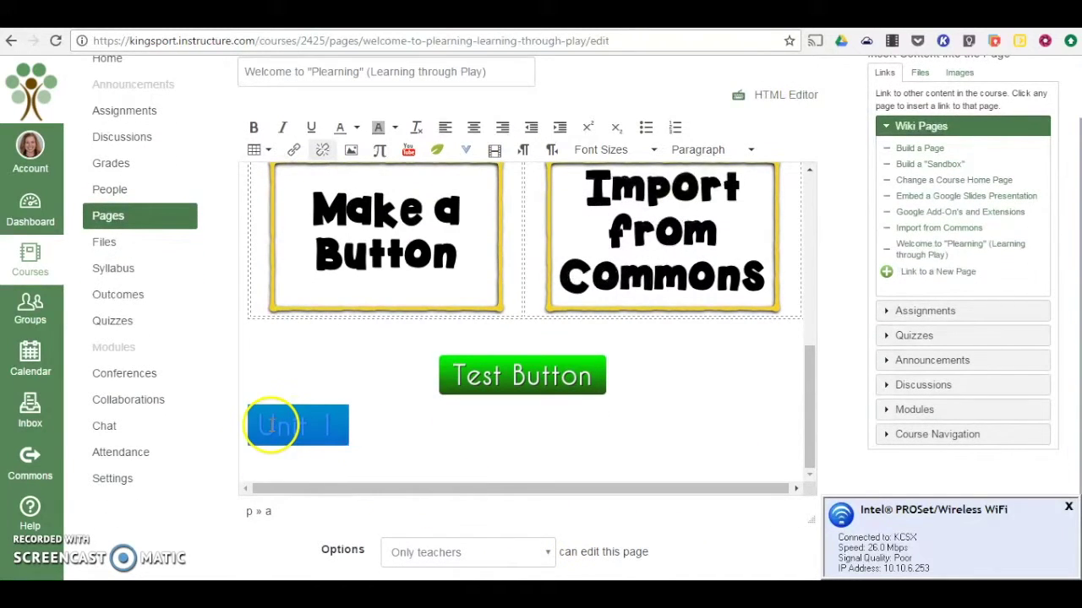
pyautogui.click(474, 127)
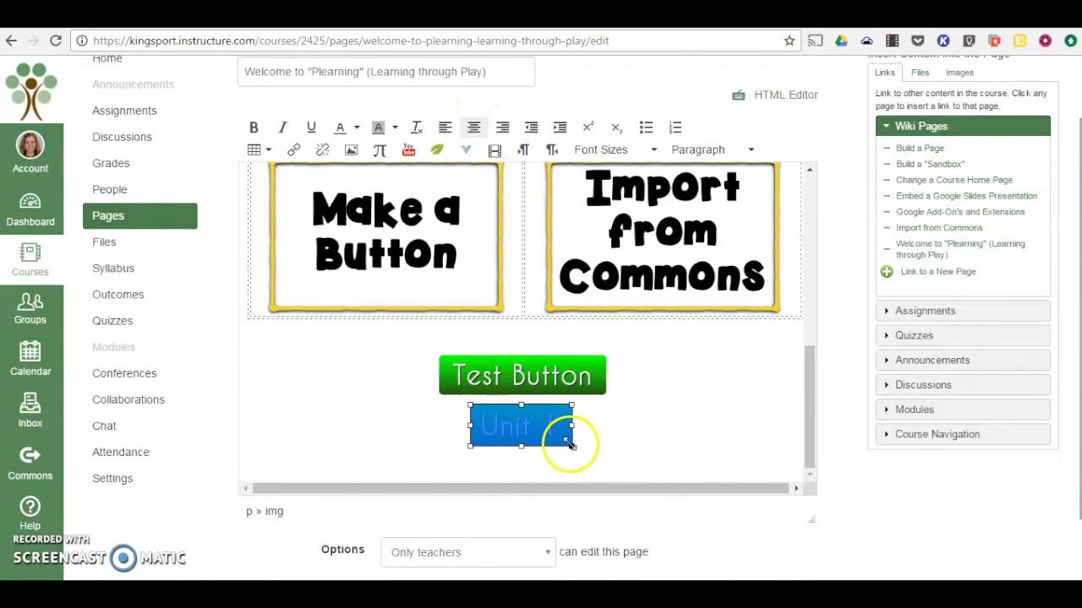
pyautogui.click(594, 427)
# Shrink the Unit 1 button image proportionally to about two-thirds of its size
pyautogui.click(509, 425)
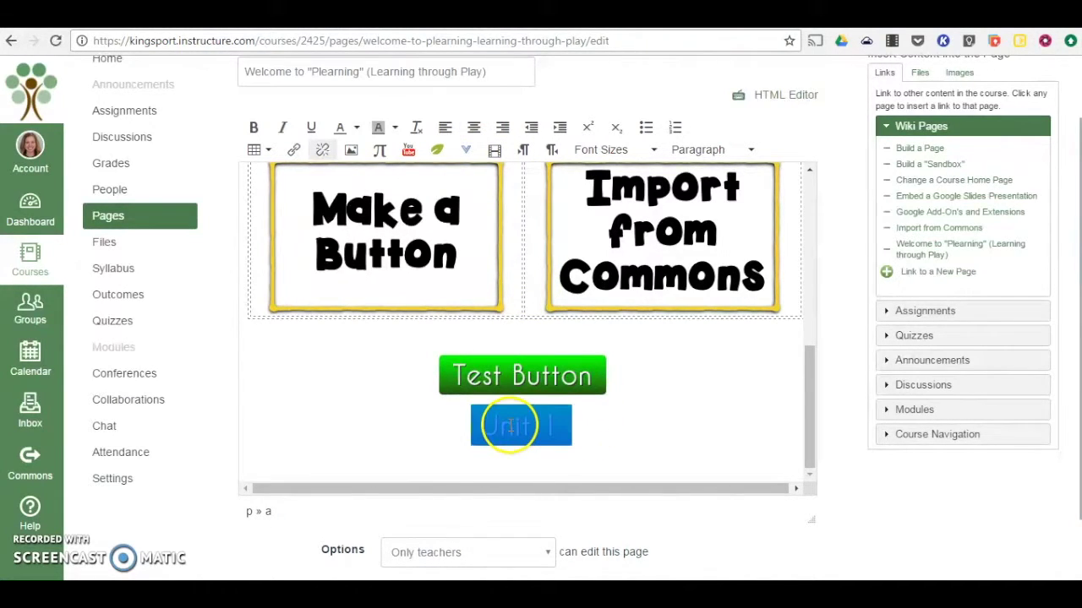
pyautogui.moveTo(573, 446); pyautogui.dragTo(543, 432)
pyautogui.click(572, 436)
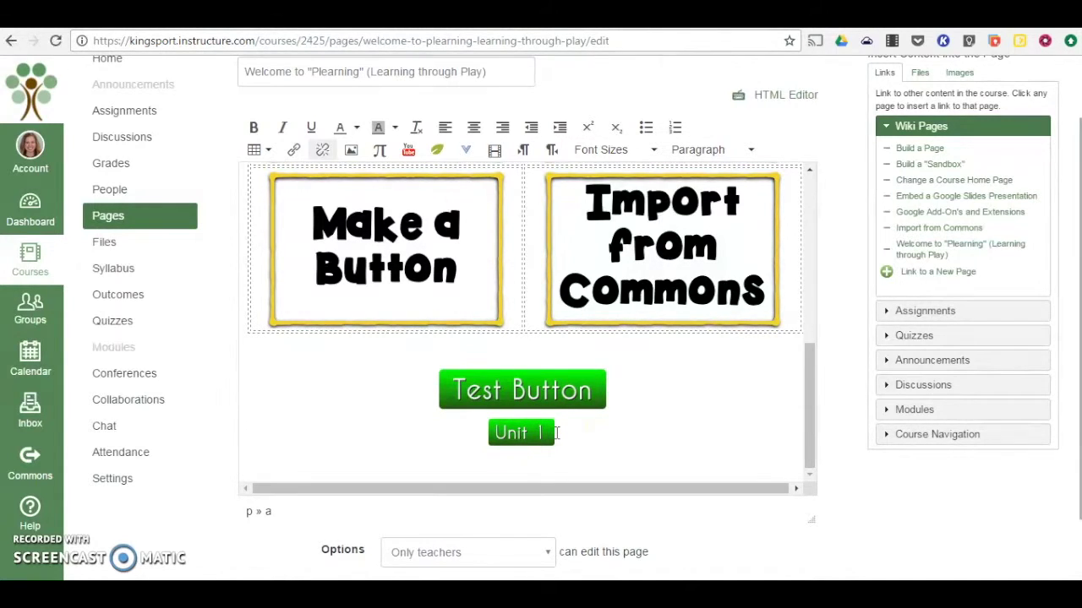
# Link the Unit 1 button image to the course's Build a Page wiki page
pyautogui.click(554, 433)
pyautogui.click(513, 432)
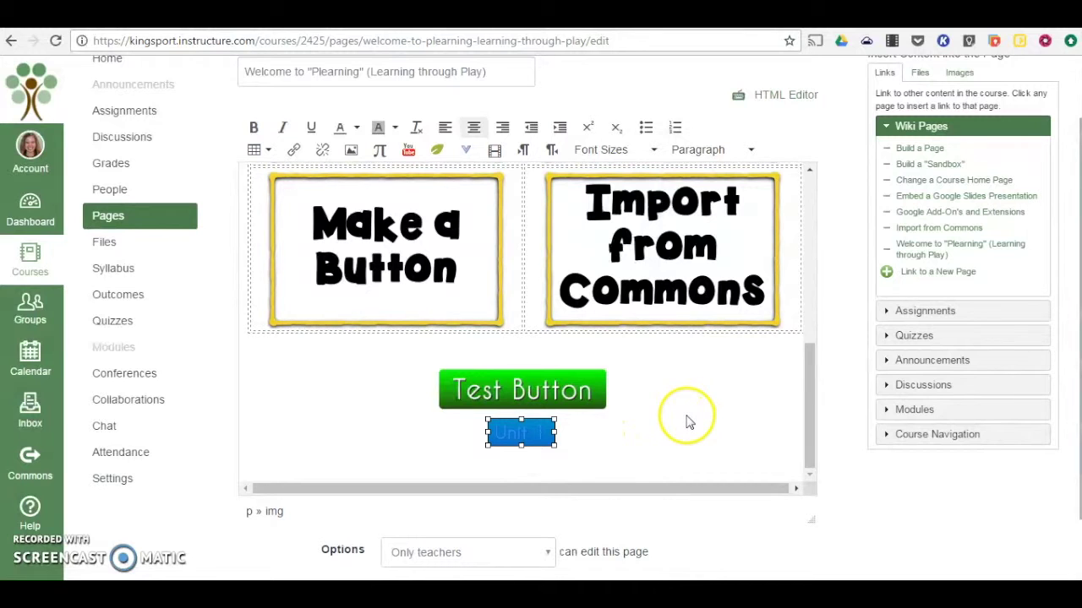
pyautogui.scroll(2, 889, 265)
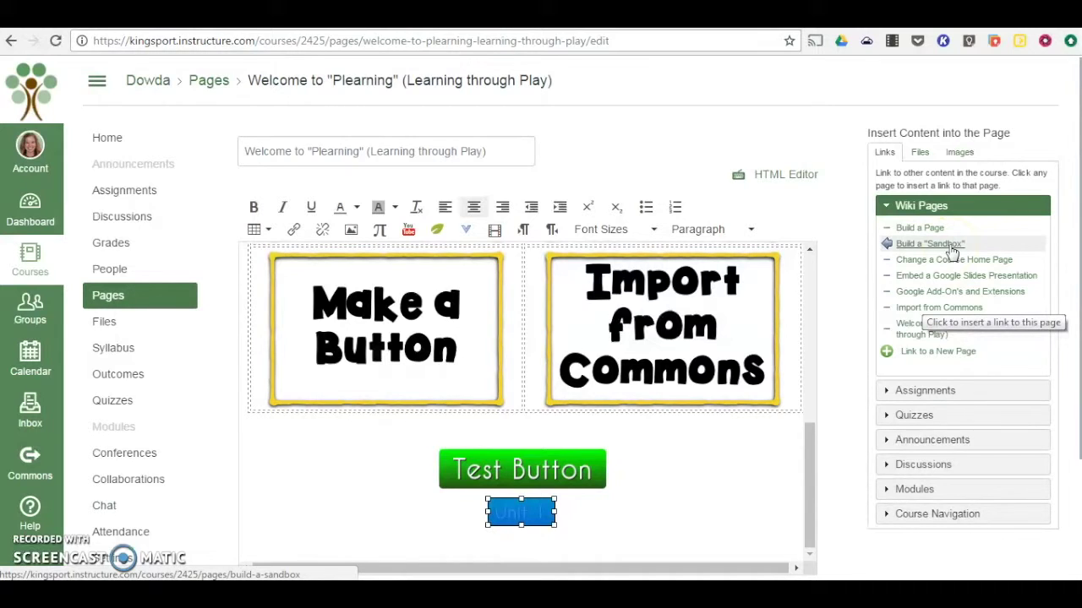
pyautogui.click(925, 231)
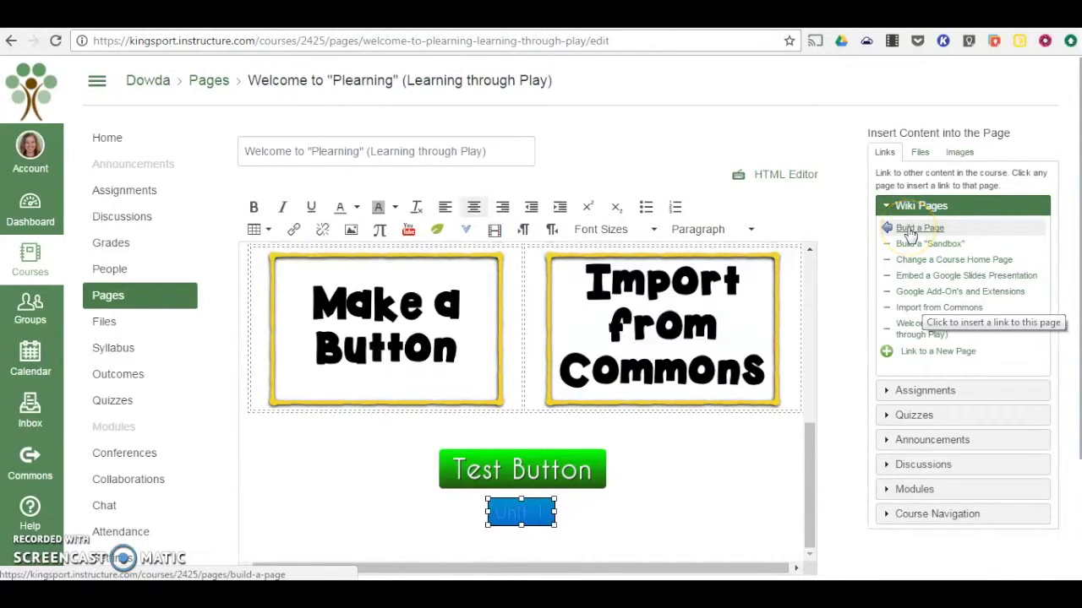
pyautogui.click(910, 233)
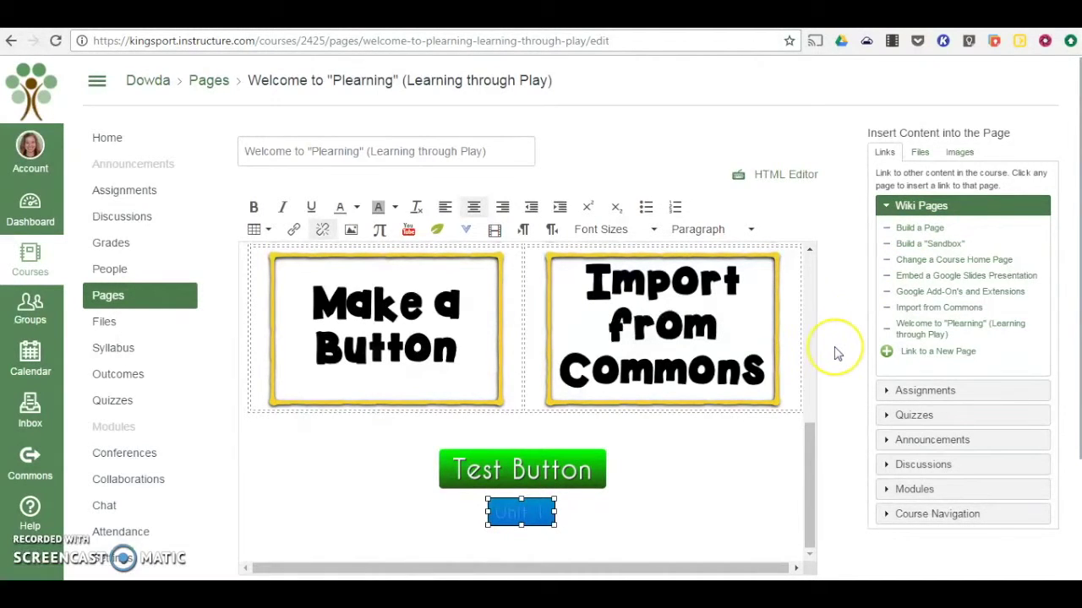
# Save the edited welcome page
pyautogui.scroll(-3, 837, 353)
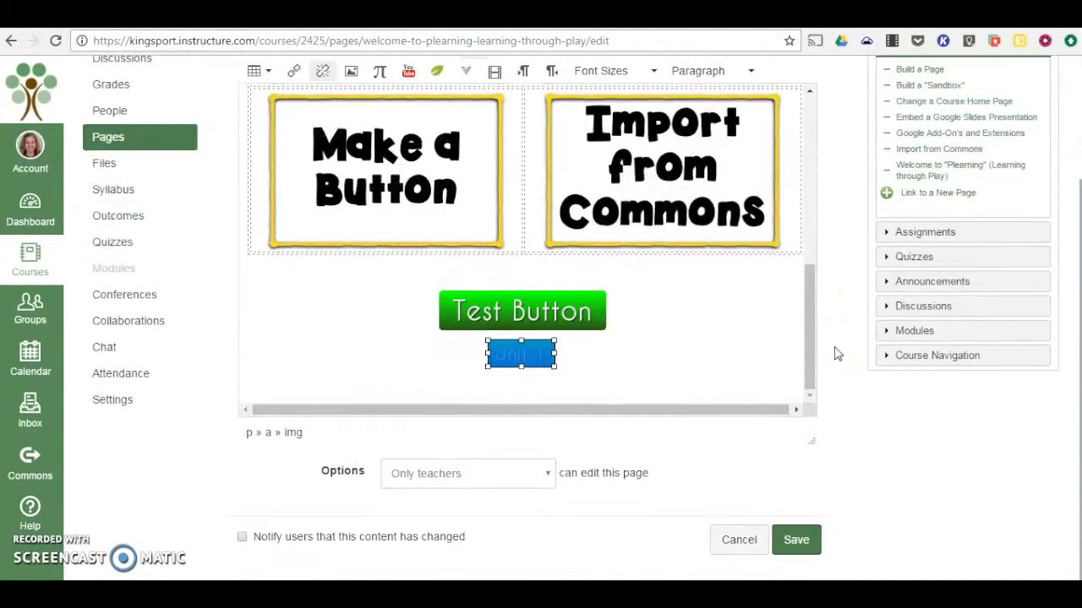
pyautogui.click(796, 546)
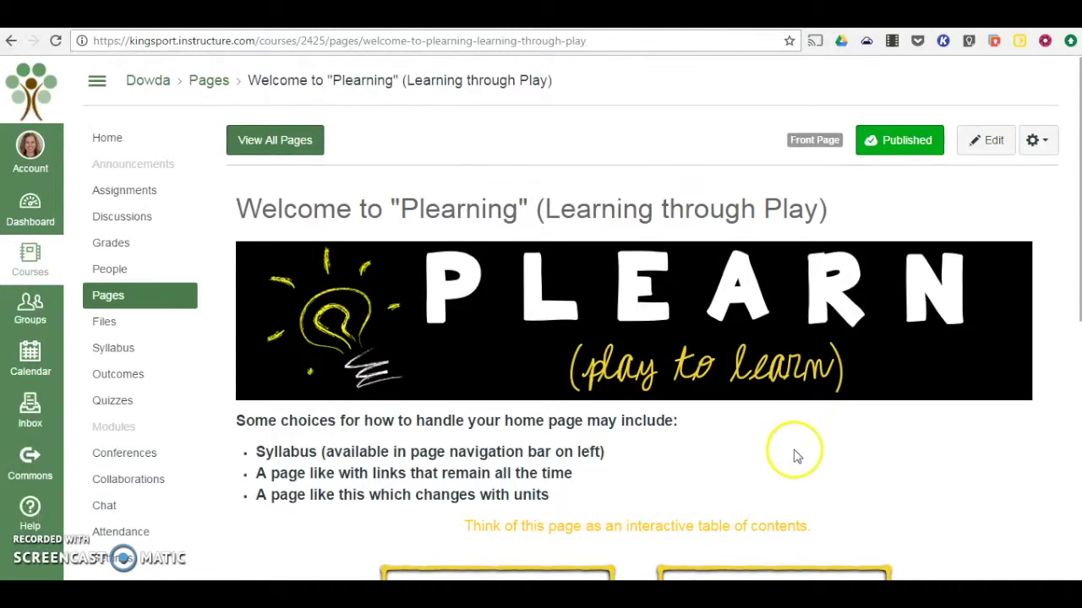
# Test the Unit 1 button's link on the saved page, and return to the welcome page
pyautogui.scroll(-5, 797, 454)
pyautogui.scroll(-1, 857, 431)
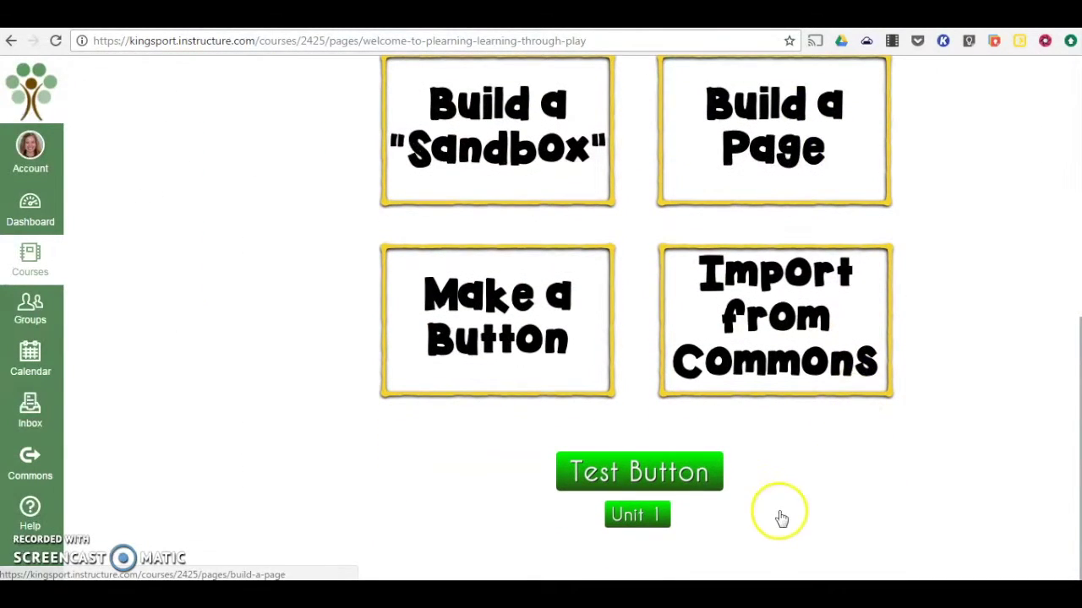
pyautogui.click(640, 524)
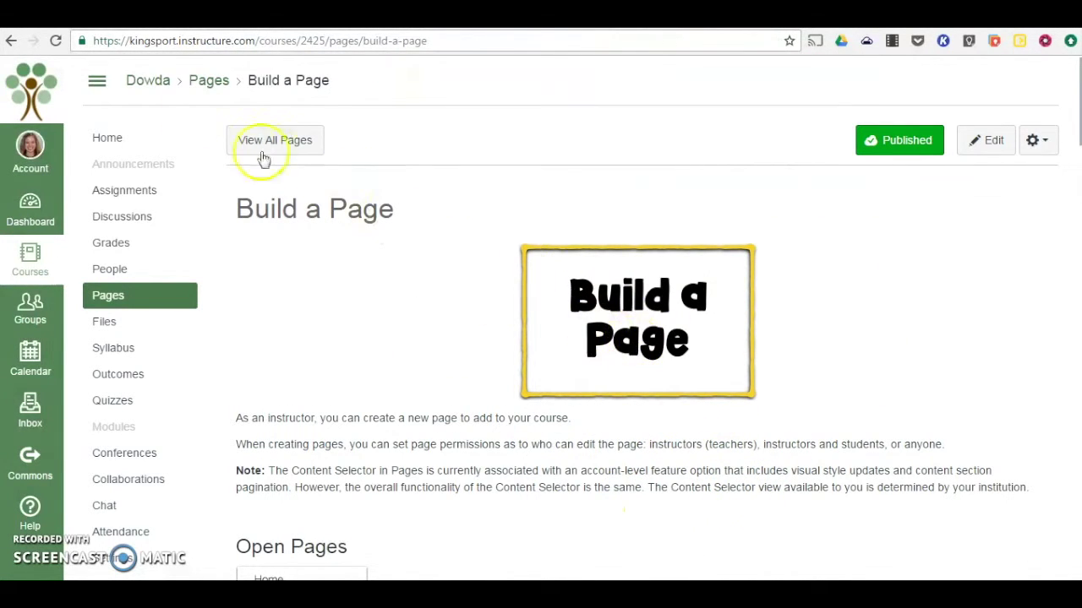
pyautogui.click(10, 42)
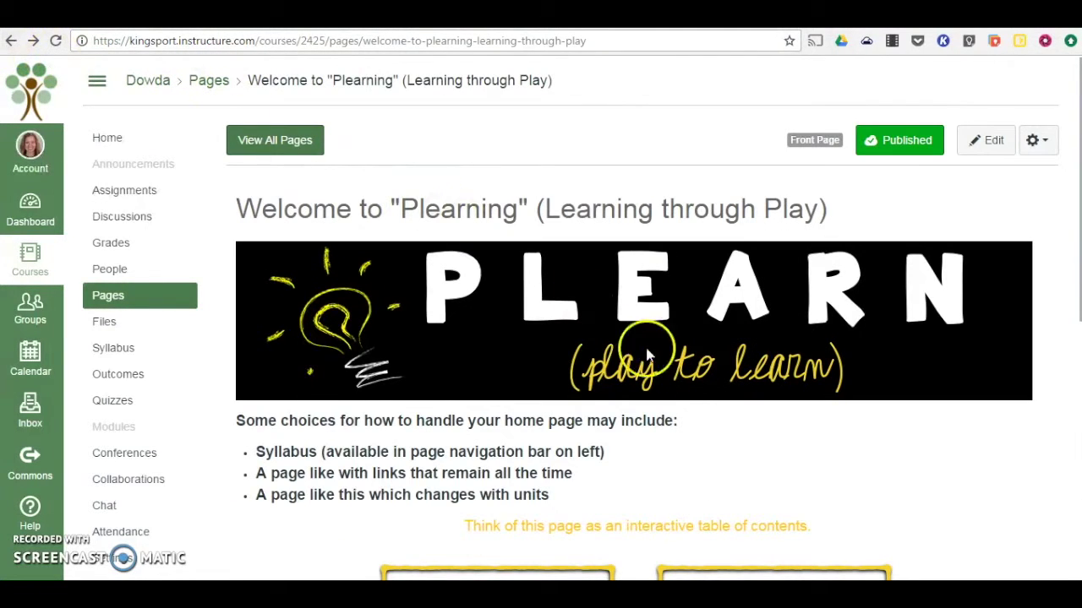
pyautogui.scroll(-3, 819, 463)
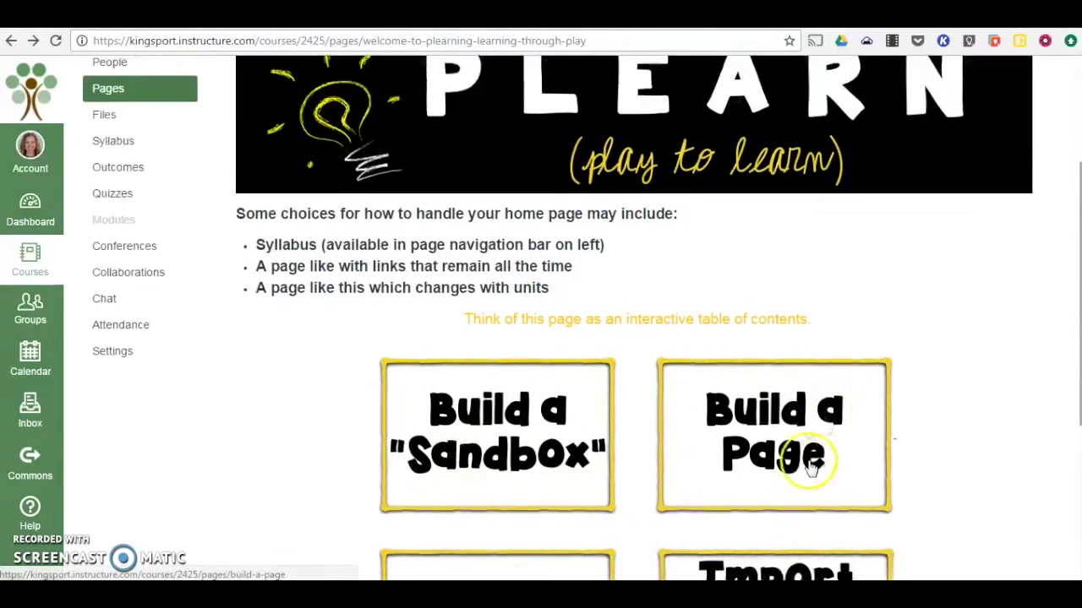
pyautogui.scroll(2, 791, 368)
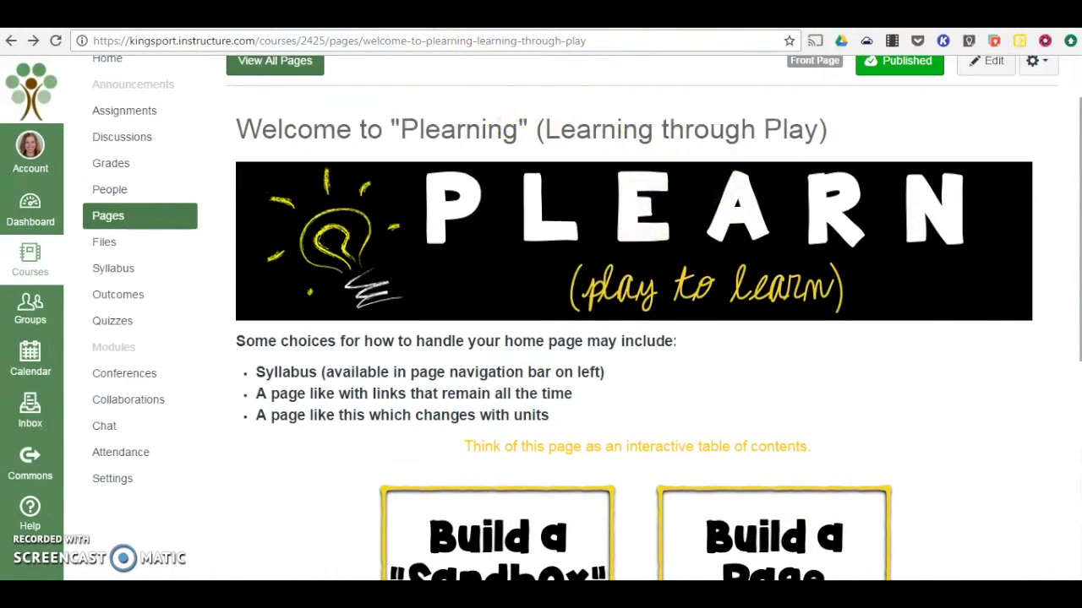
# Switch to the new PowerPoint presentation, viewing the Google Drive screenshot of the Mac version's Page Setup command along the way
pyautogui.hotkey('ctrl', 'Tab')
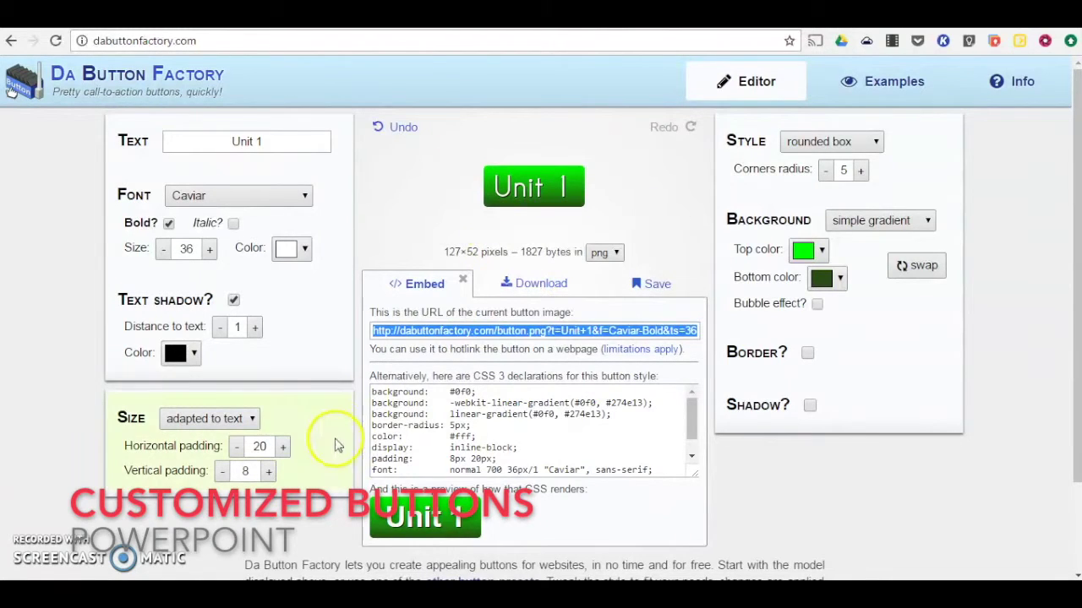
pyautogui.click(264, 515)
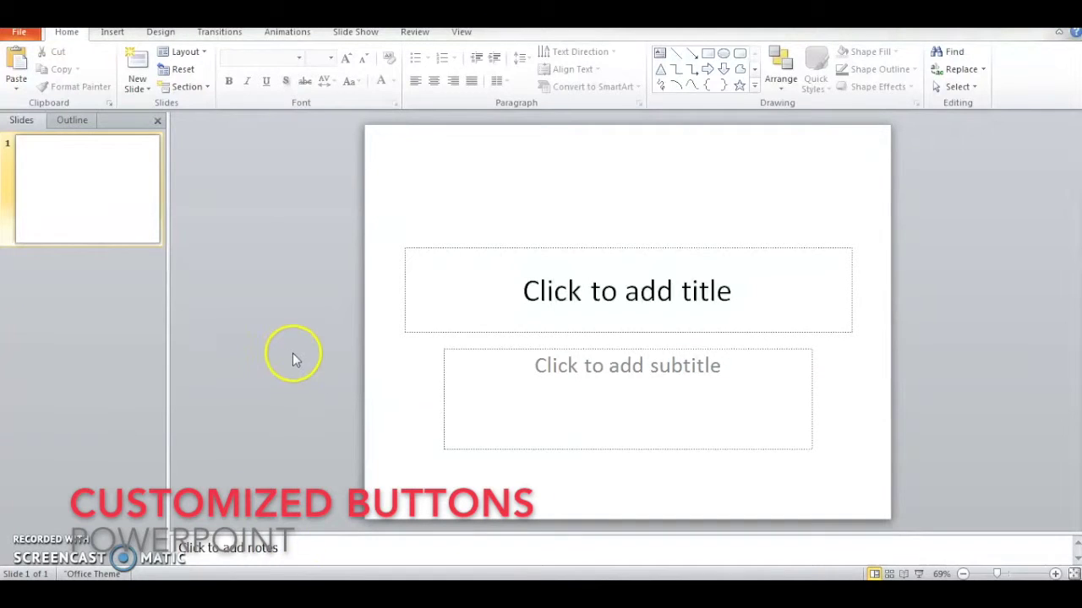
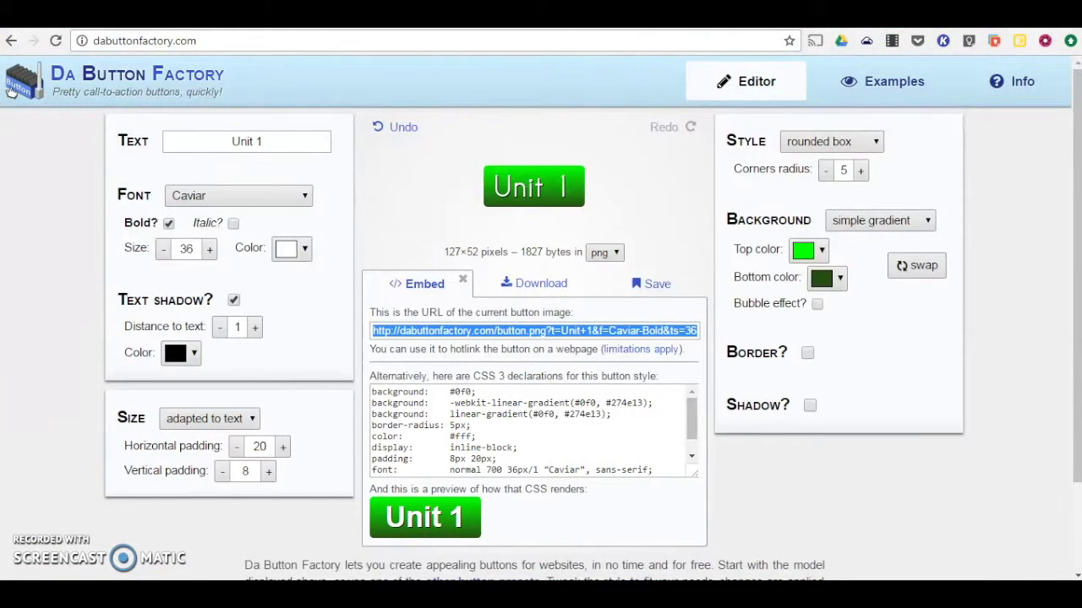
pyautogui.click(629, 19)
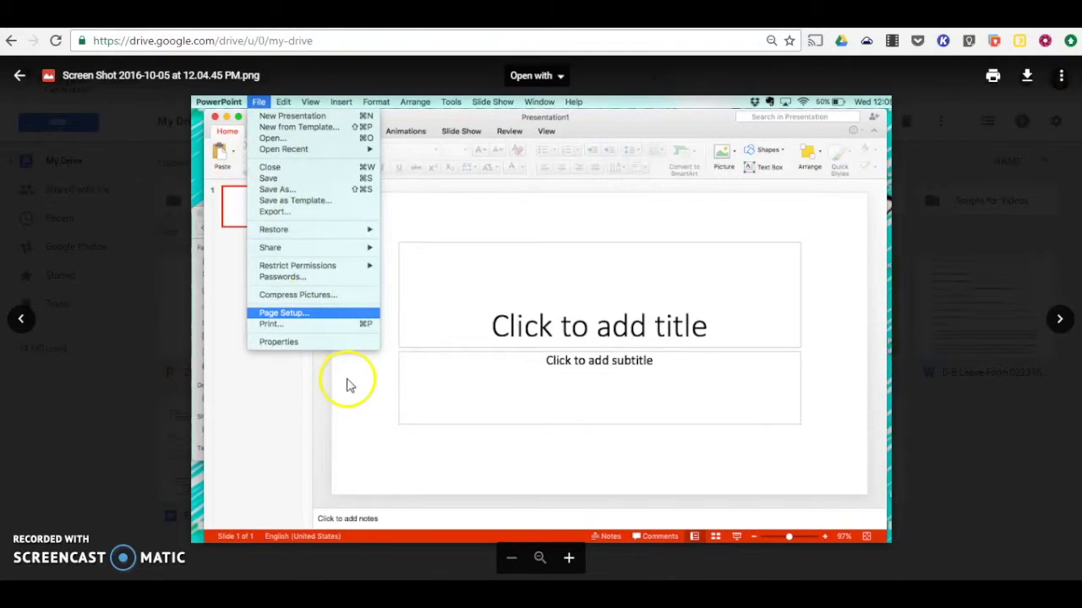
pyautogui.click(284, 508)
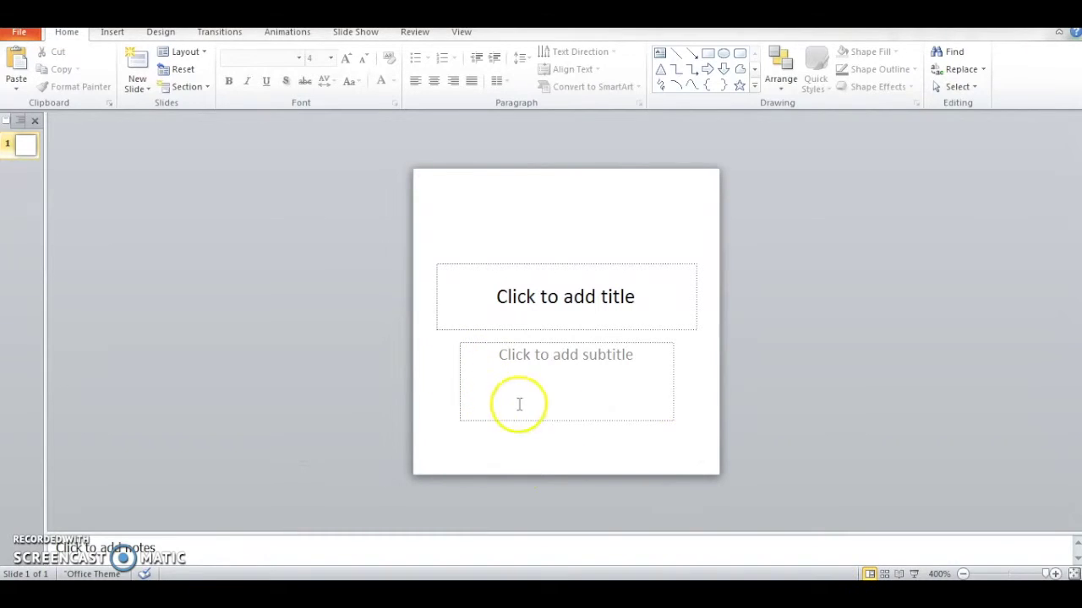
# Delete the subtitle placeholder and enter "Test Button" as the slide title
pyautogui.moveTo(725, 439); pyautogui.dragTo(396, 341)
pyautogui.press('Delete')
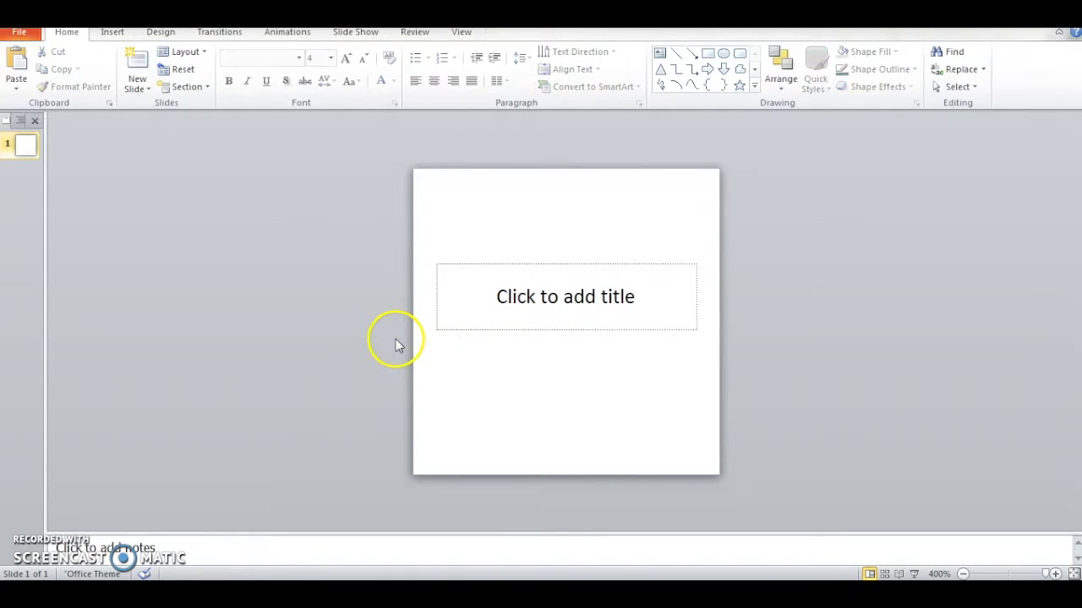
pyautogui.click(555, 302)
pyautogui.write('Test Button')
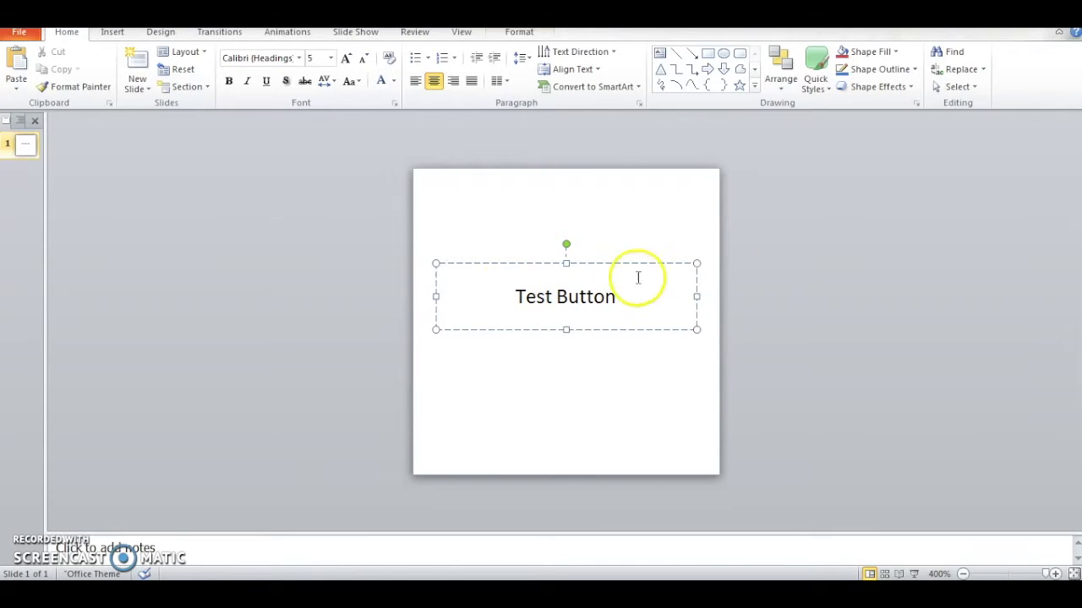
pyautogui.click(711, 218)
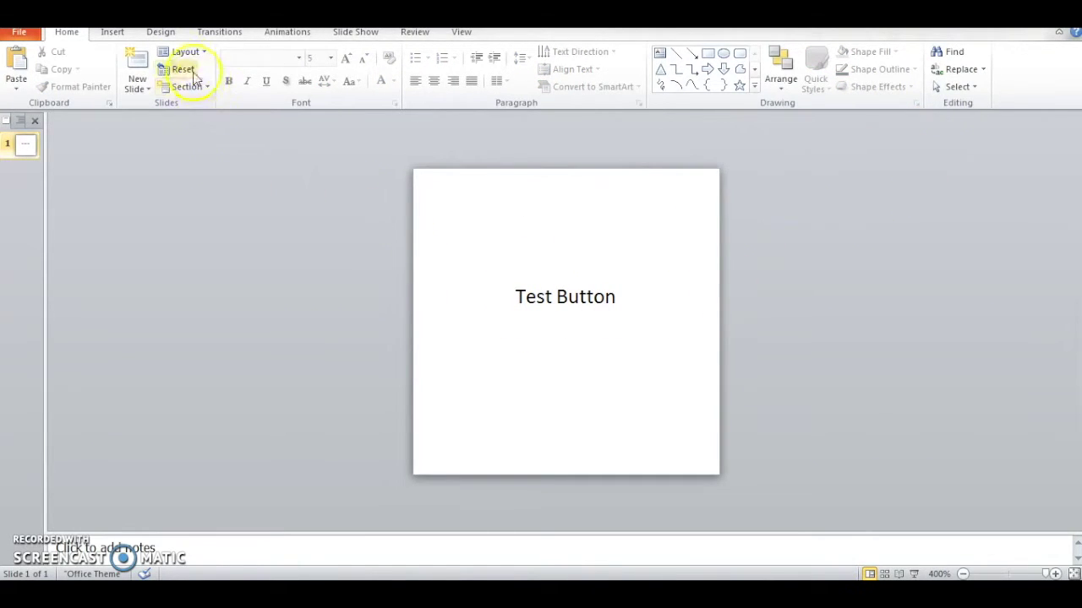
# Give the slide background a solid fill in Dark Blue, Text 2, Darker 50%, applied to all slides
pyautogui.click(162, 34)
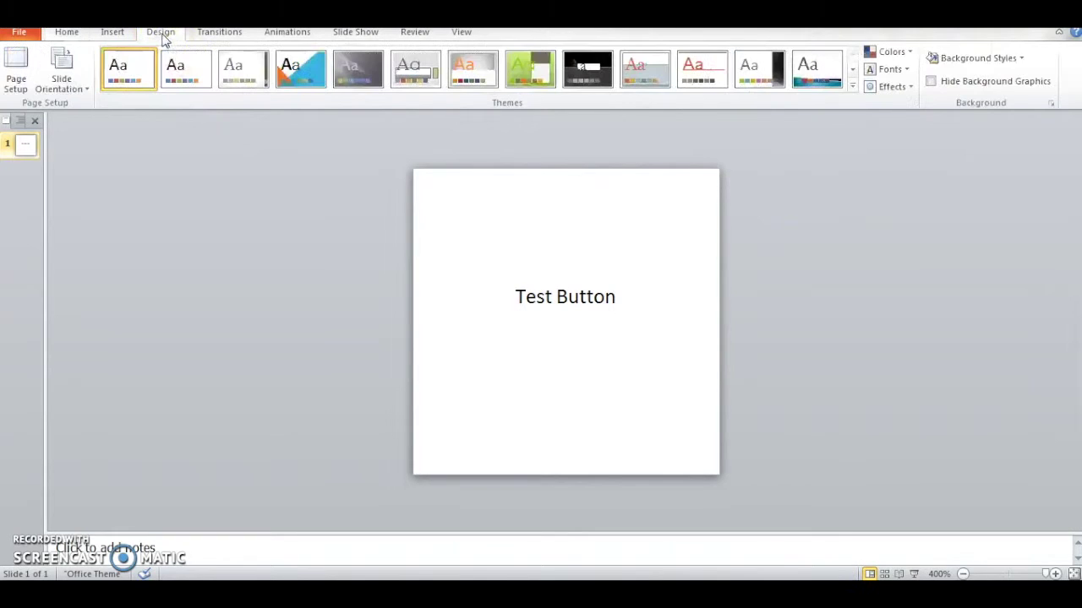
pyautogui.click(1020, 61)
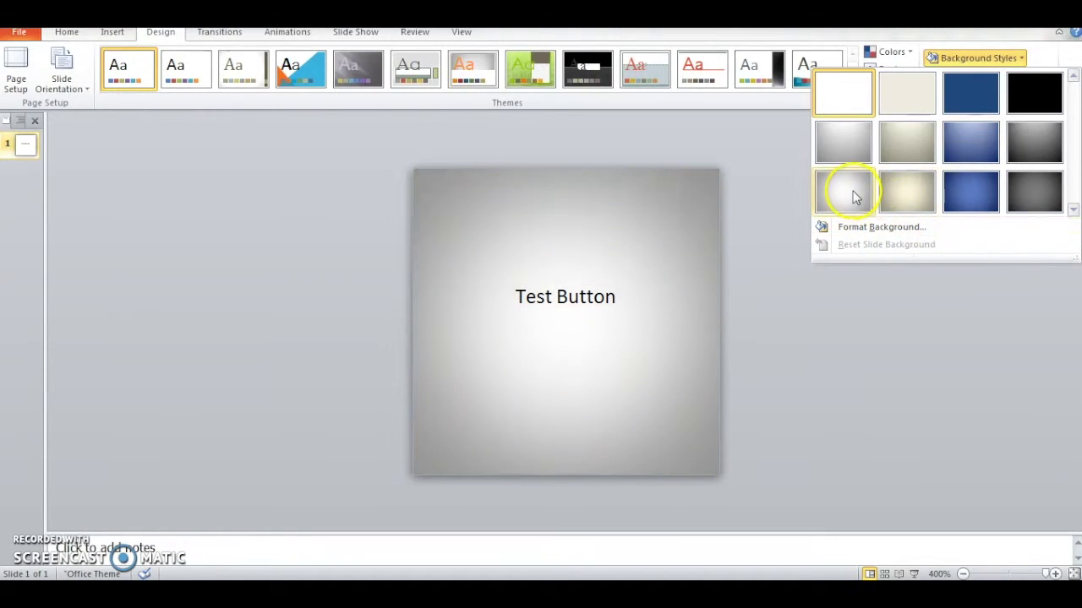
pyautogui.click(870, 233)
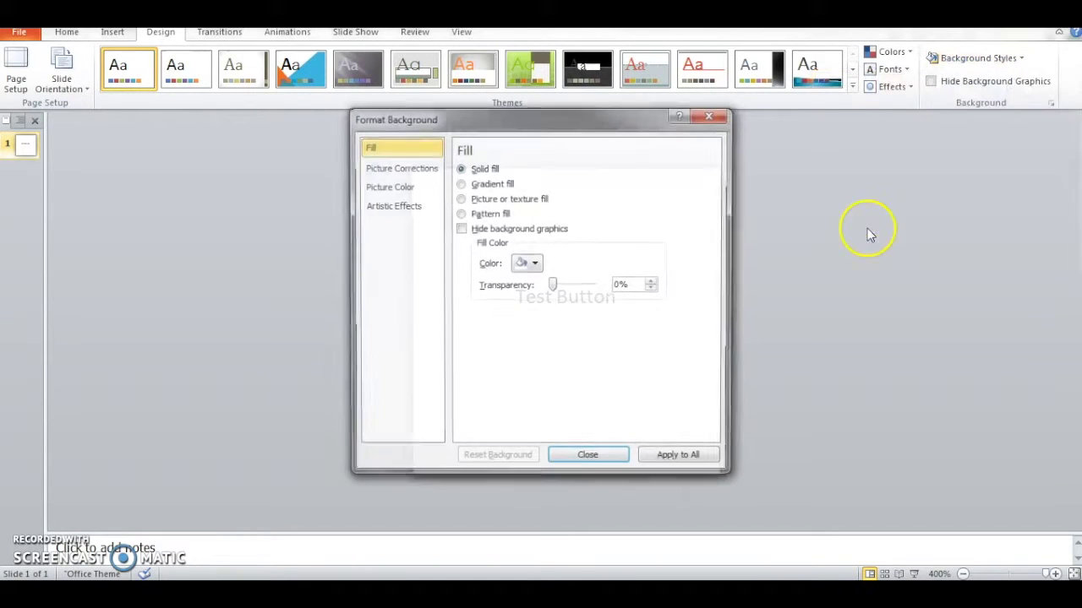
pyautogui.click(535, 264)
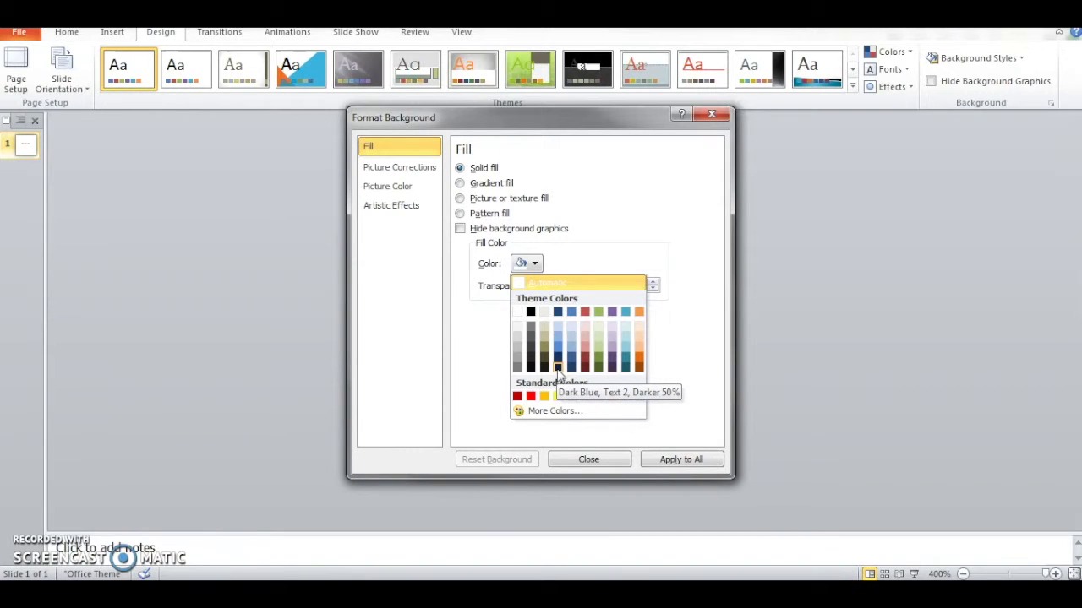
pyautogui.click(558, 368)
pyautogui.click(667, 461)
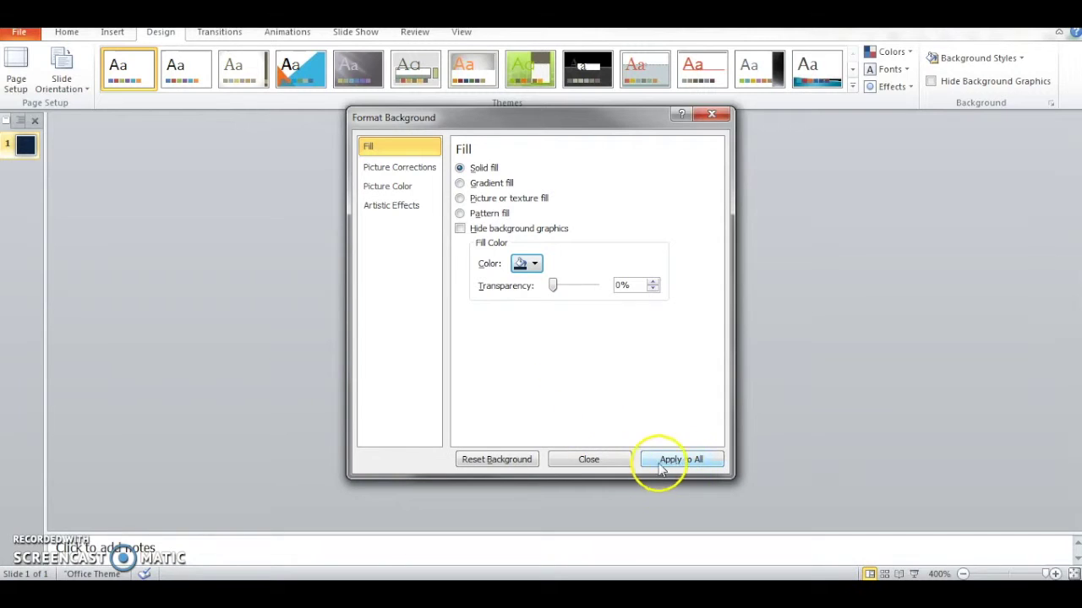
pyautogui.click(608, 463)
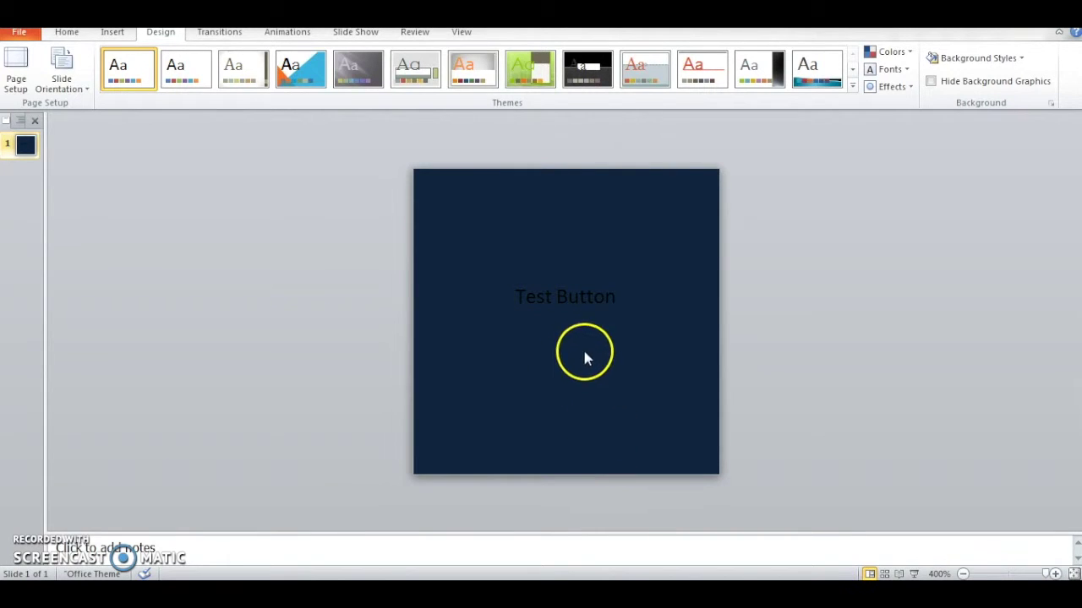
# Set the font of the whole "Test Button" title to Aharoni
pyautogui.click(546, 293)
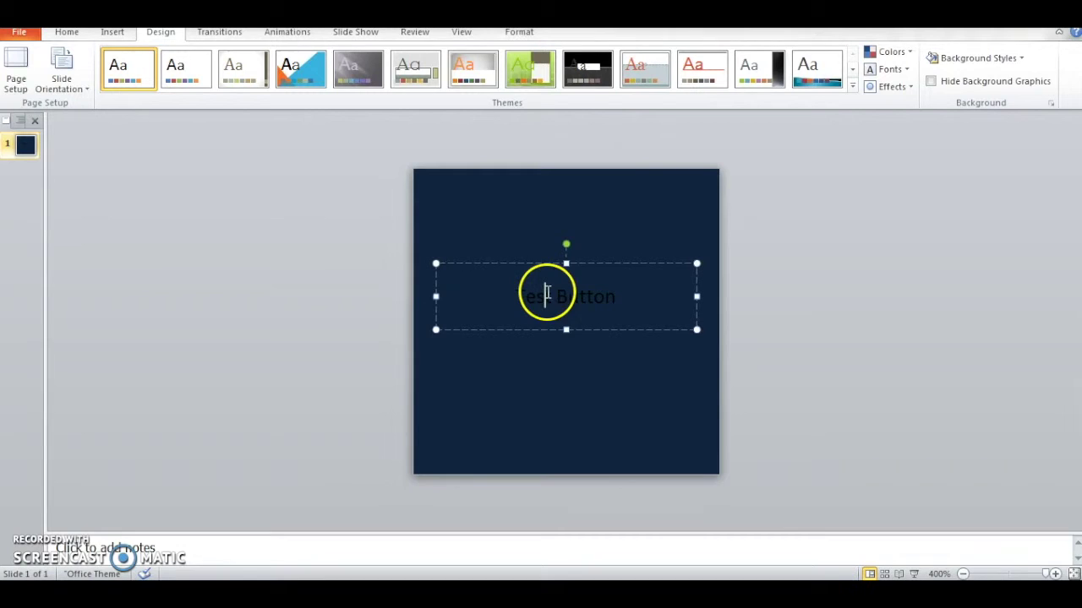
pyautogui.click(68, 32)
pyautogui.click(299, 59)
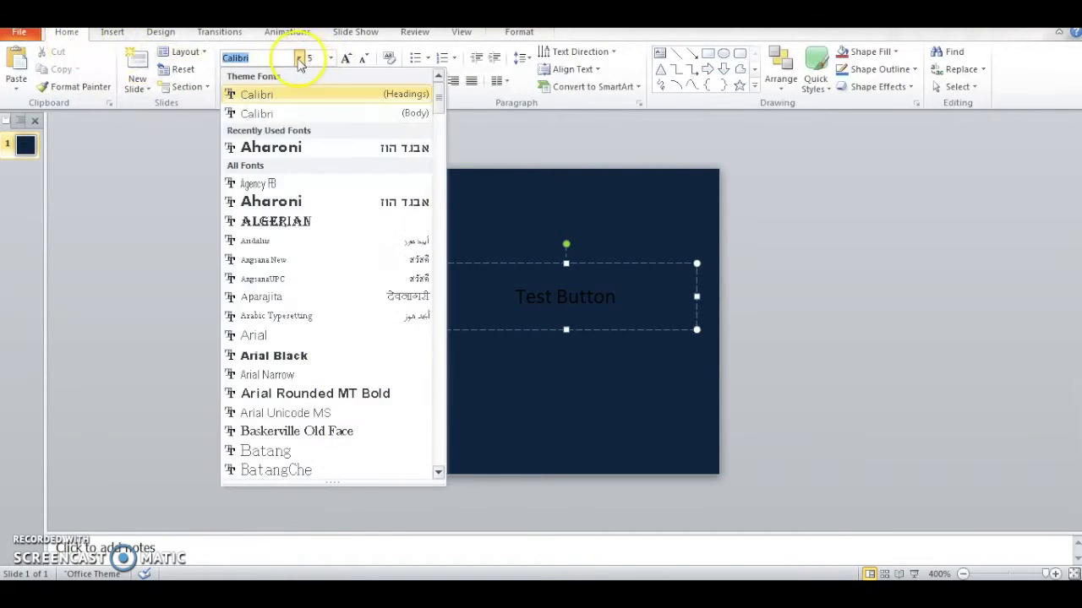
pyautogui.click(275, 149)
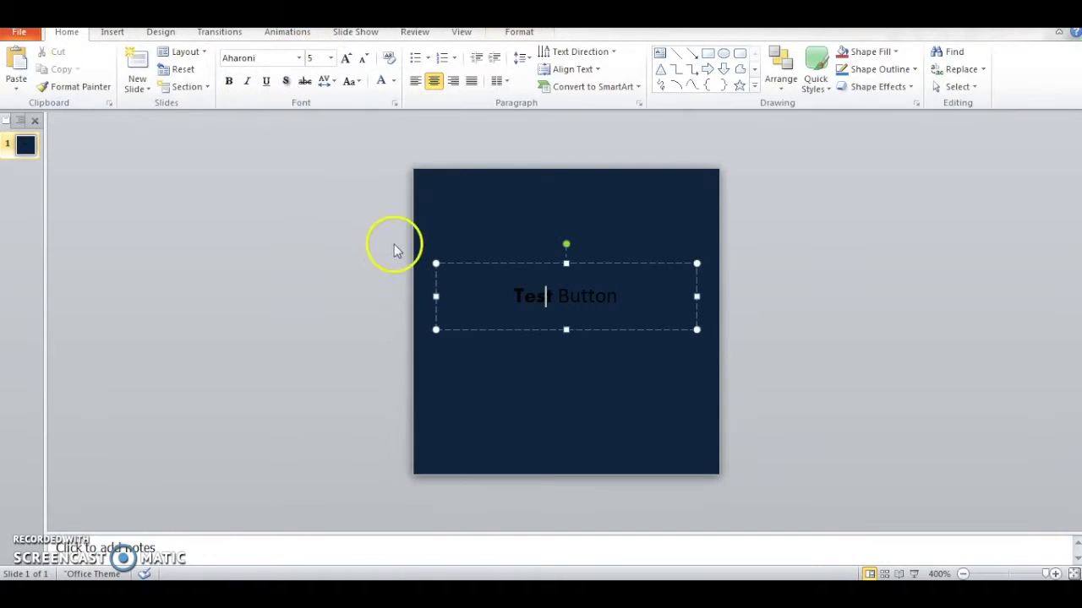
pyautogui.tripleClick(579, 300)
pyautogui.moveTo(578, 300); pyautogui.dragTo(570, 300)
pyautogui.doubleClick(568, 301)
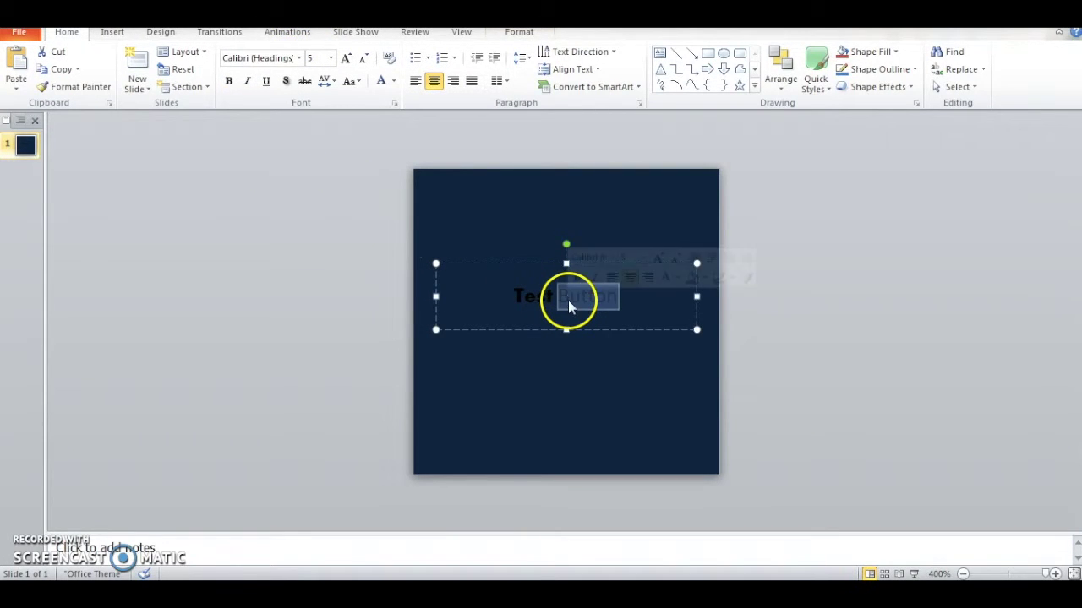
pyautogui.tripleClick(568, 300)
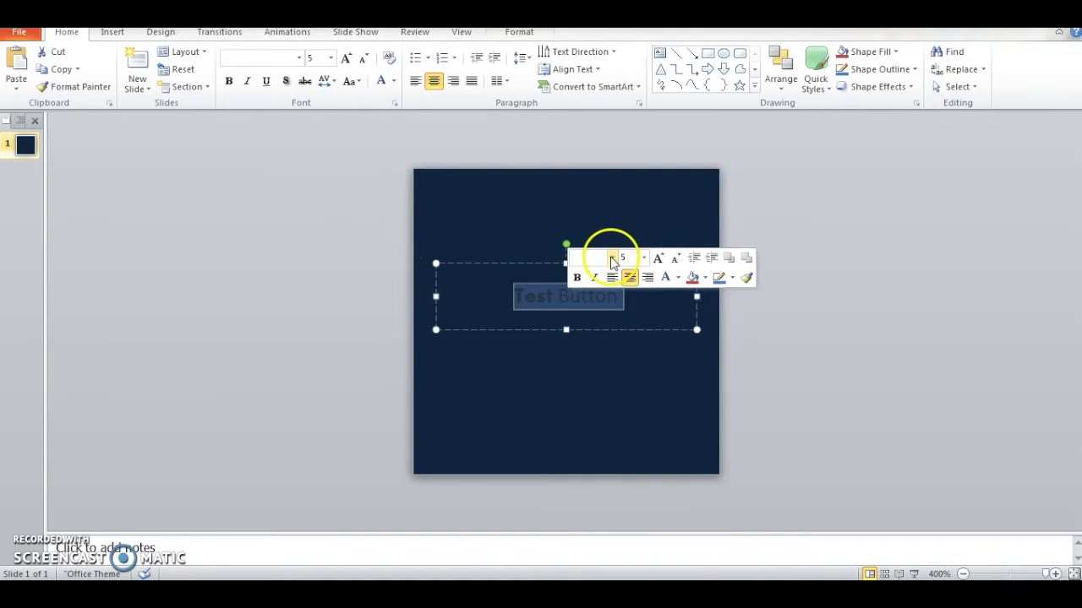
pyautogui.click(612, 257)
pyautogui.click(630, 364)
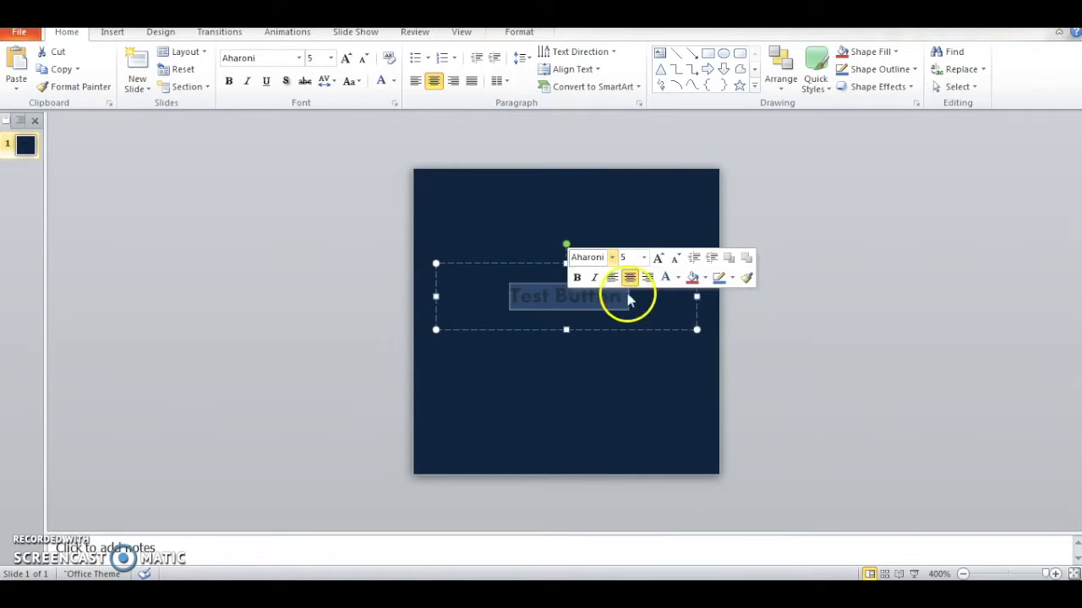
# Set the font size of the "Test Button" title to 18
pyautogui.click(644, 258)
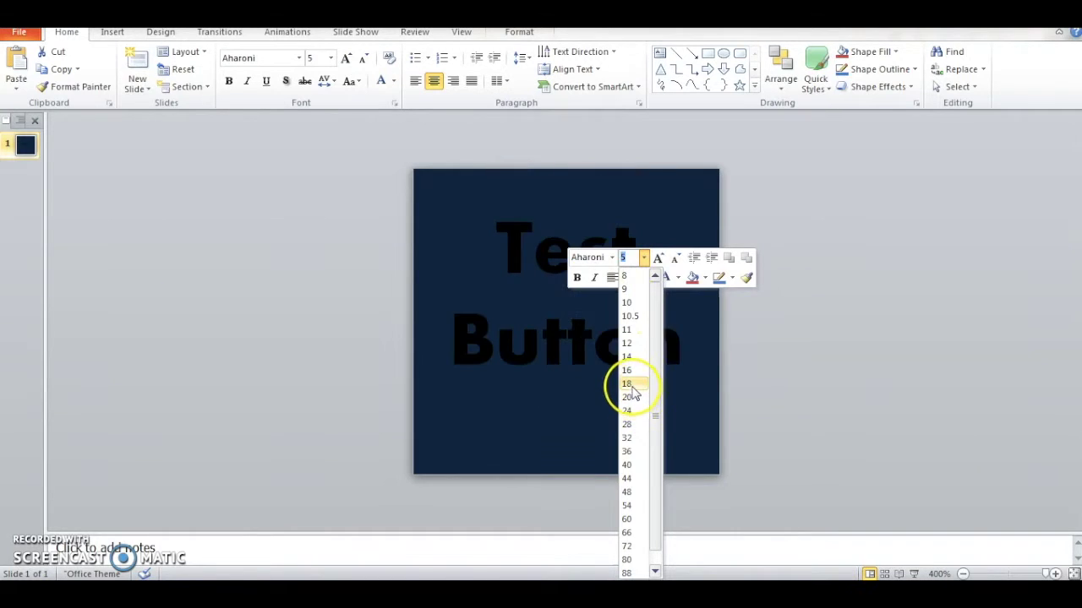
pyautogui.click(627, 385)
pyautogui.click(719, 350)
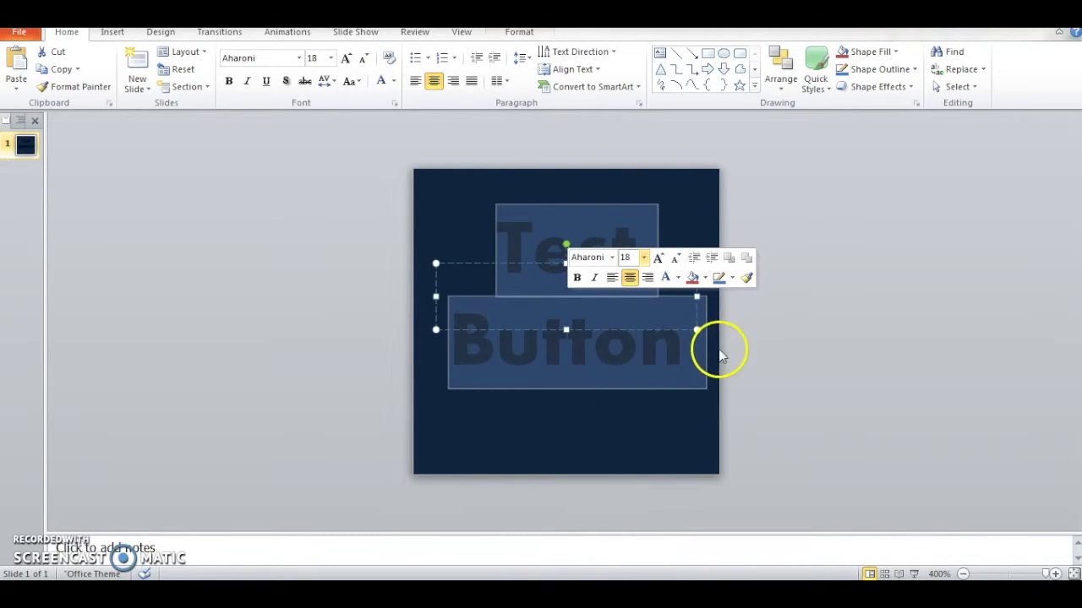
# Extend the title's text box upward and downward to enclose both text lines, and align the text vertically to the middle
pyautogui.click(651, 333)
pyautogui.moveTo(567, 330); pyautogui.dragTo(568, 398)
pyautogui.moveTo(564, 261); pyautogui.dragTo(566, 220)
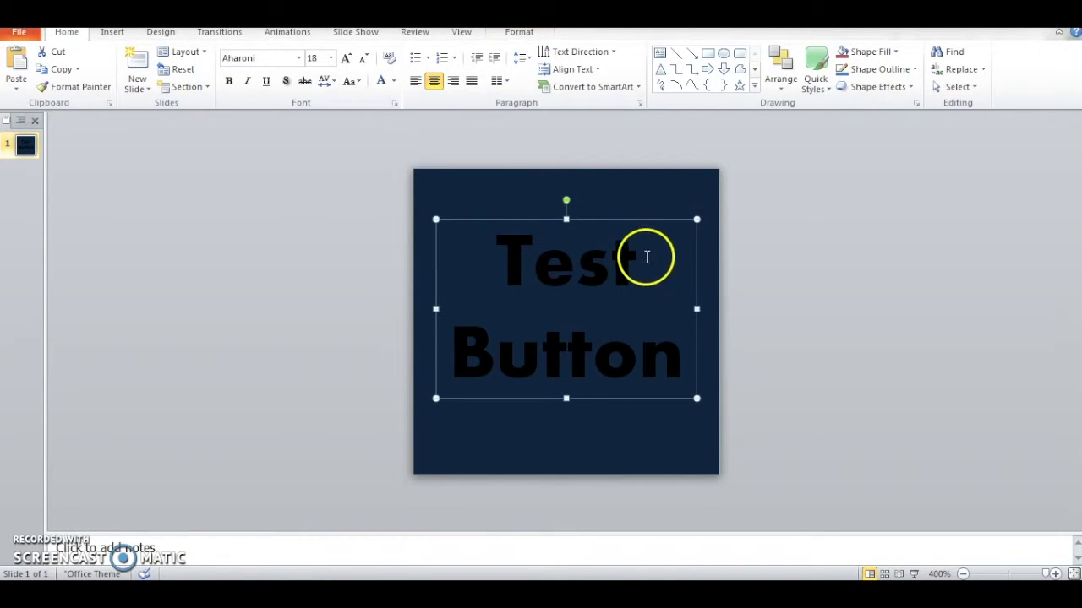
pyautogui.click(599, 71)
pyautogui.click(611, 152)
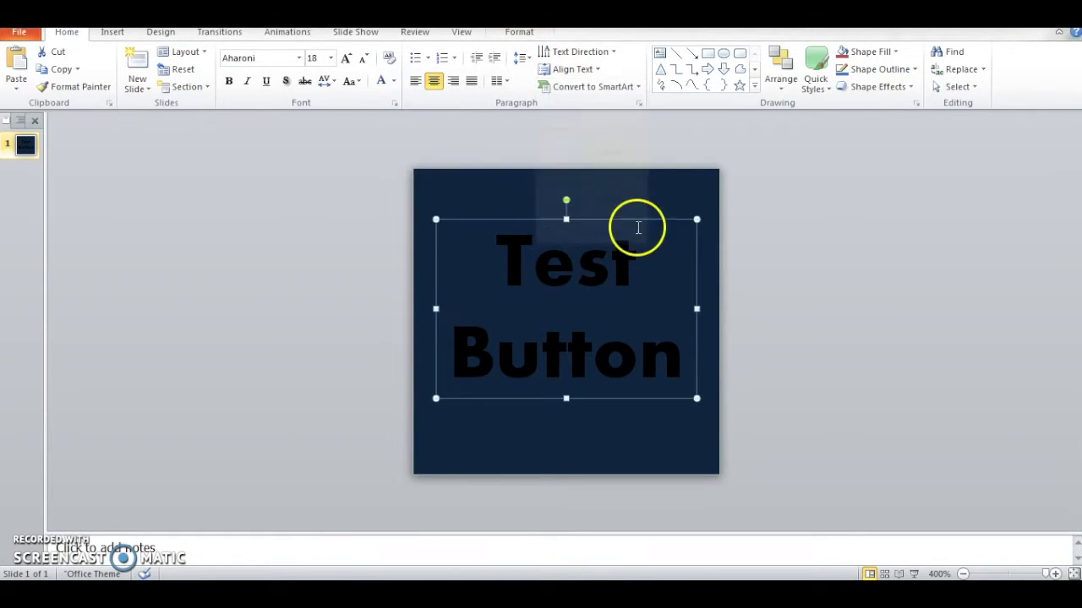
pyautogui.click(700, 362)
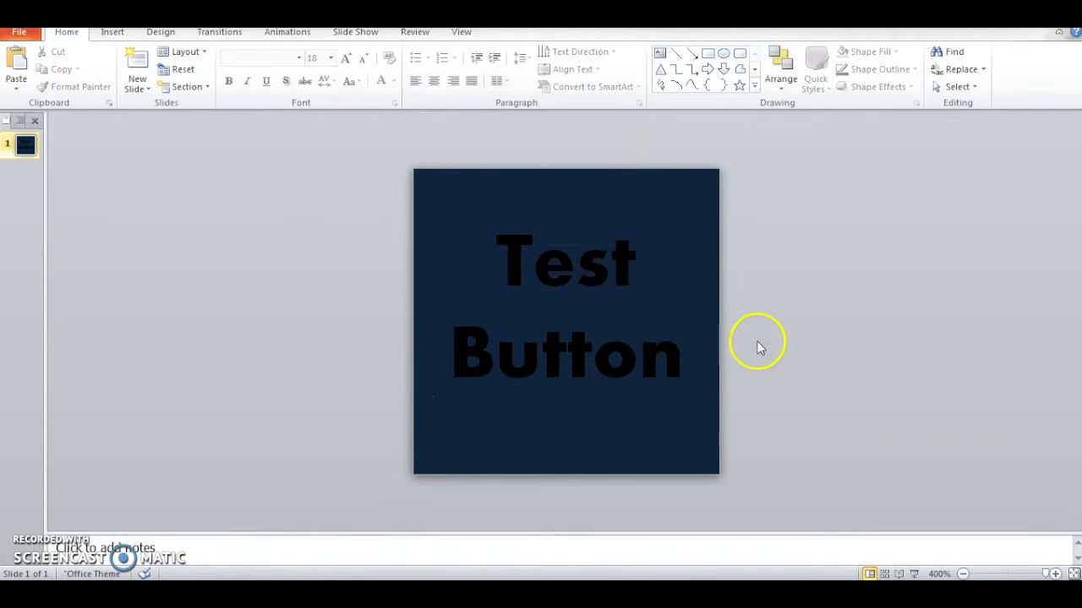
# Change the color of the "Test Button" title text to white
pyautogui.click(624, 358)
pyautogui.moveTo(671, 357); pyautogui.dragTo(521, 270)
pyautogui.click(393, 81)
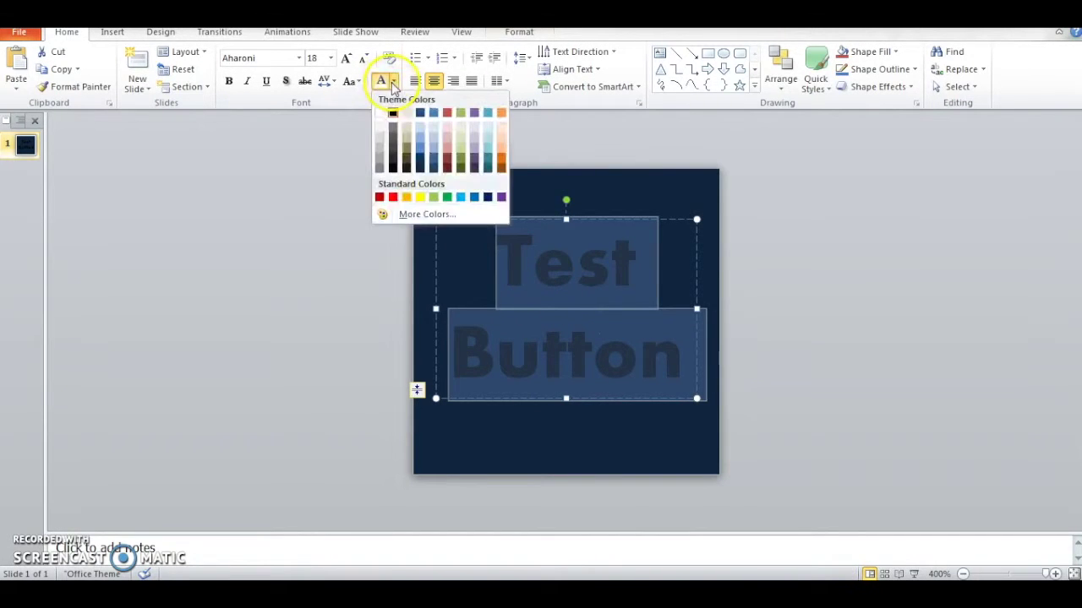
pyautogui.click(379, 114)
pyautogui.click(350, 205)
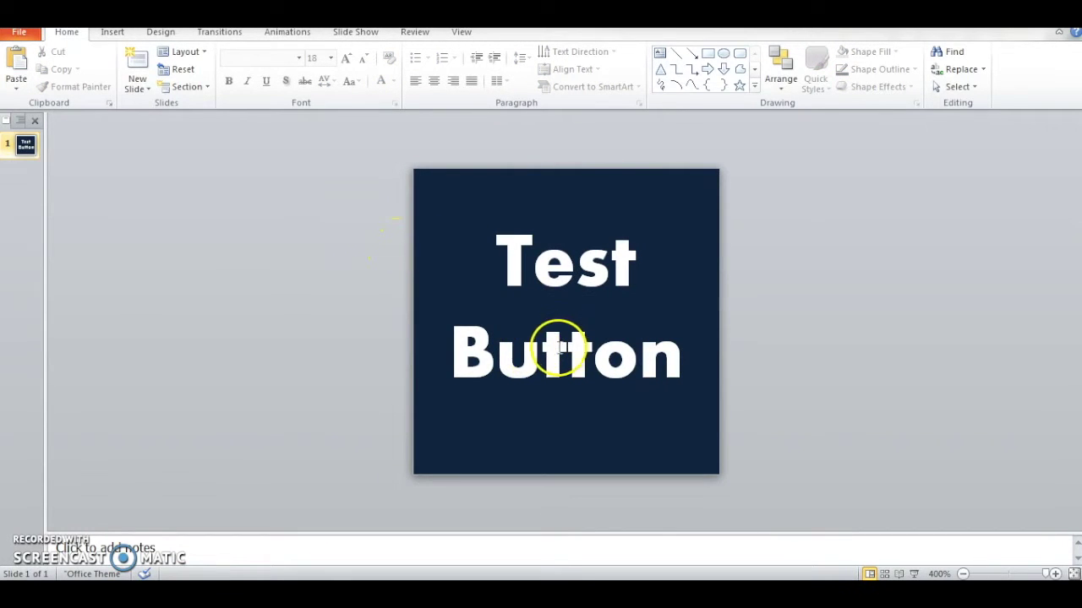
# Draw a large square over the slide's title, leaving an even dark border around it
pyautogui.click(708, 54)
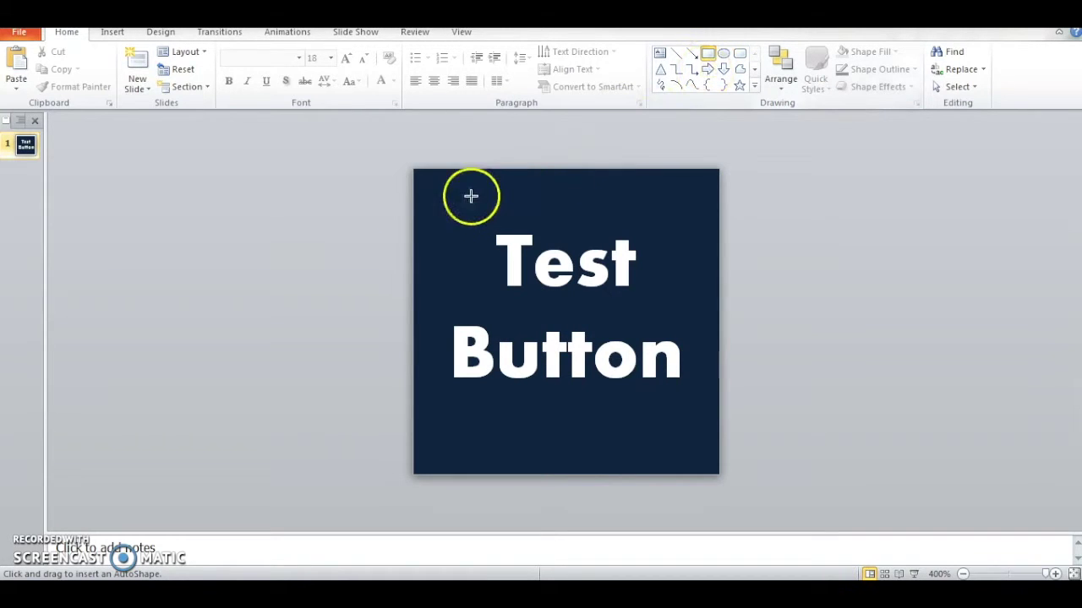
pyautogui.moveTo(434, 191); pyautogui.dragTo(695, 446)
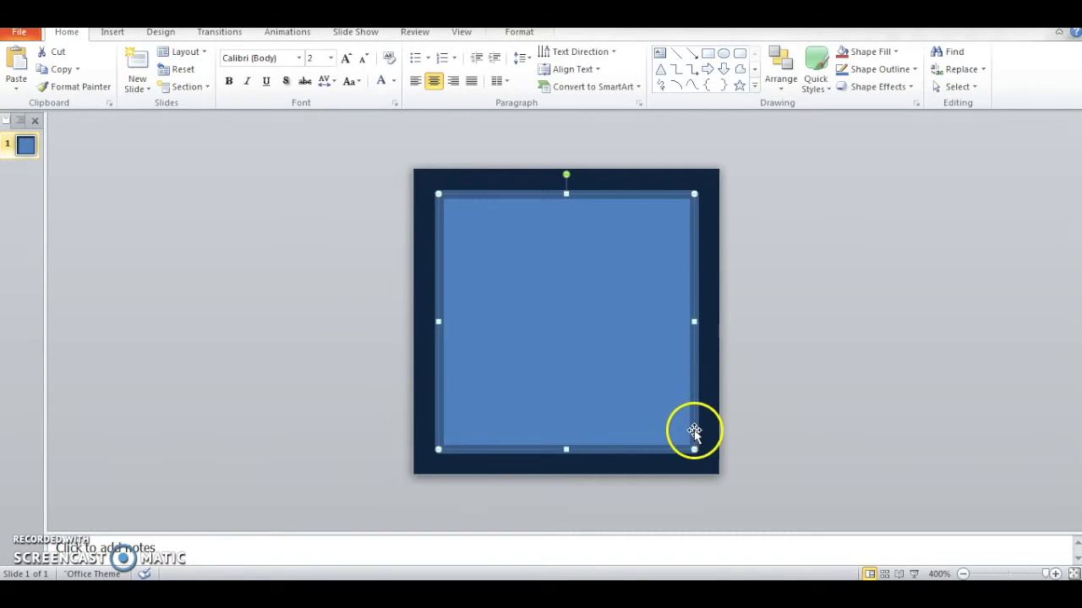
pyautogui.click(760, 332)
# Send the blue square to the back so it sits behind the "Test Button" title
pyautogui.click(619, 293)
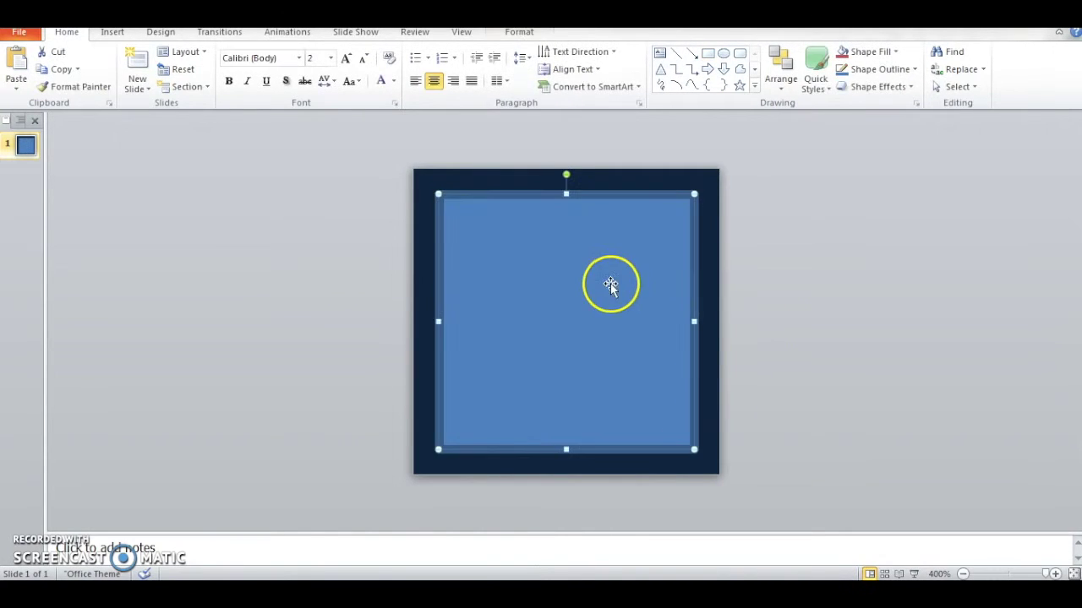
pyautogui.rightClick(598, 252)
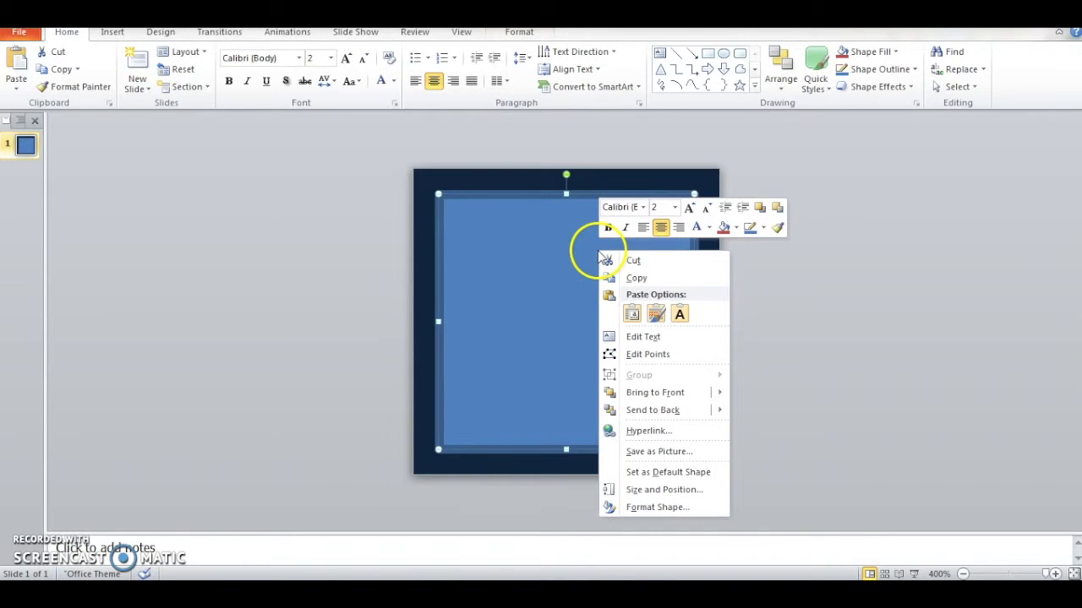
pyautogui.click(668, 411)
pyautogui.click(865, 283)
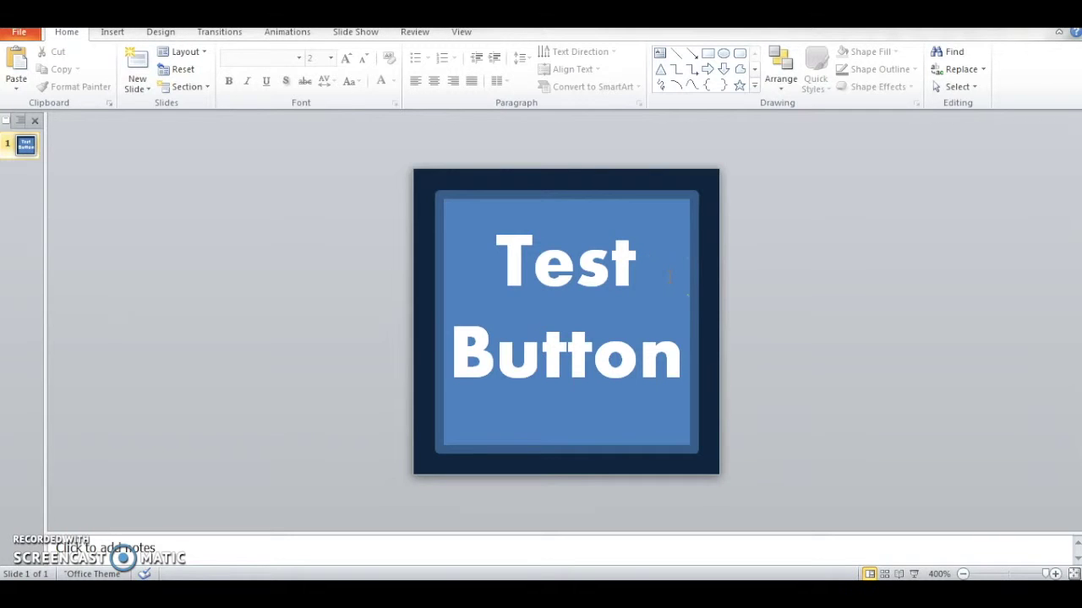
# Save the slide to the Desktop as "Test Button" in JPEG File Interchange Format, exporting the current slide only
pyautogui.click(25, 34)
pyautogui.click(59, 79)
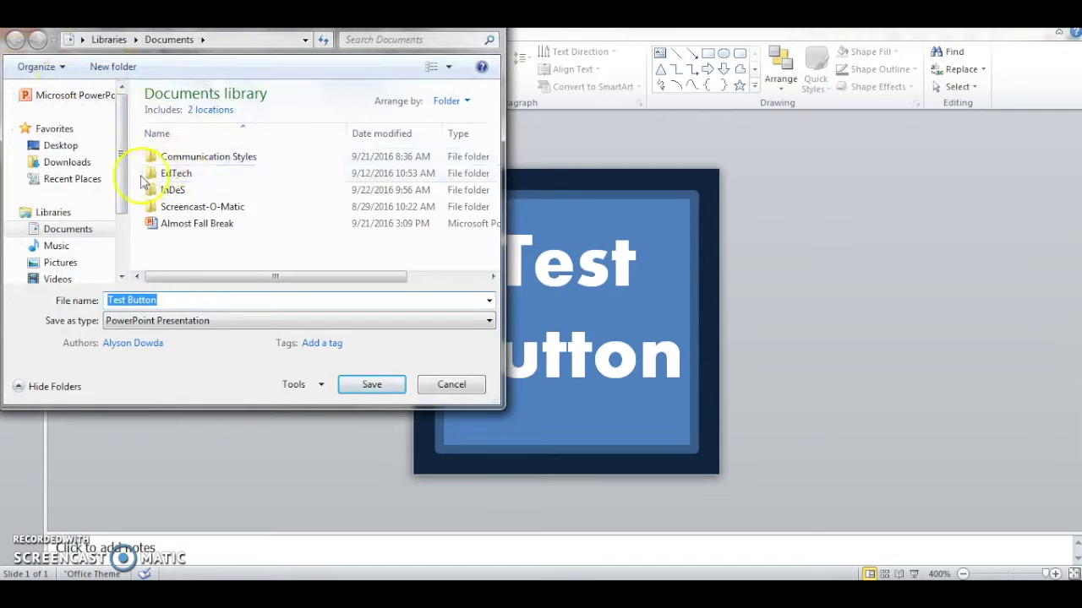
pyautogui.click(61, 146)
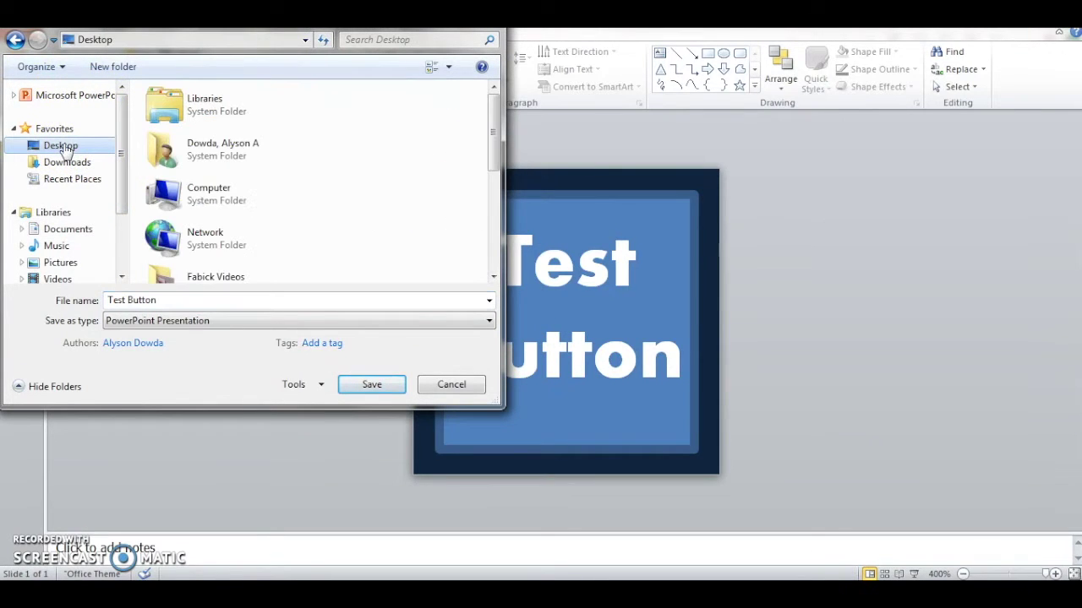
pyautogui.click(182, 302)
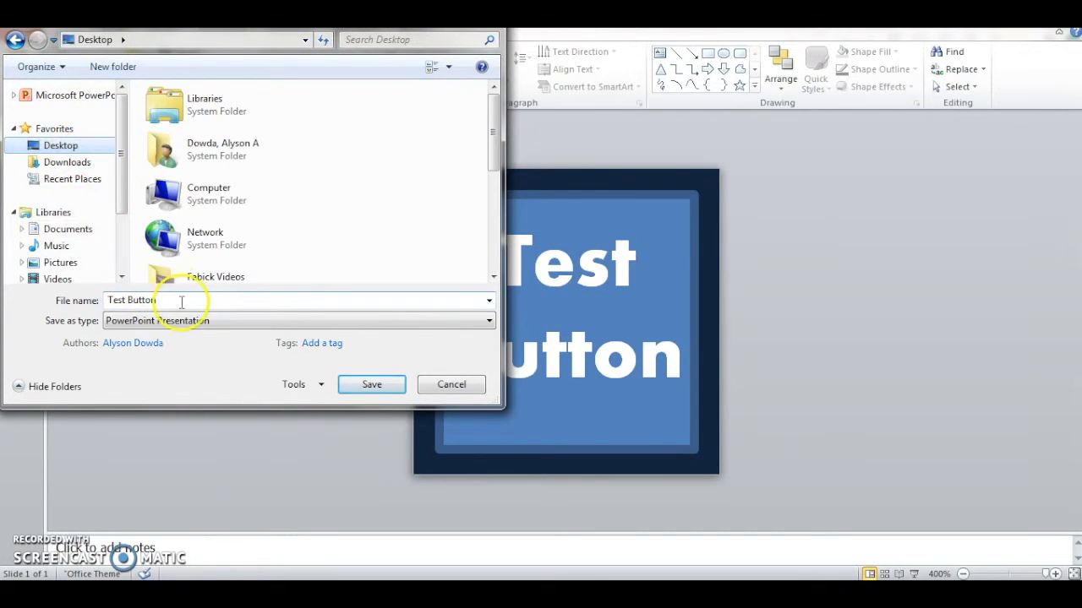
pyautogui.click(187, 321)
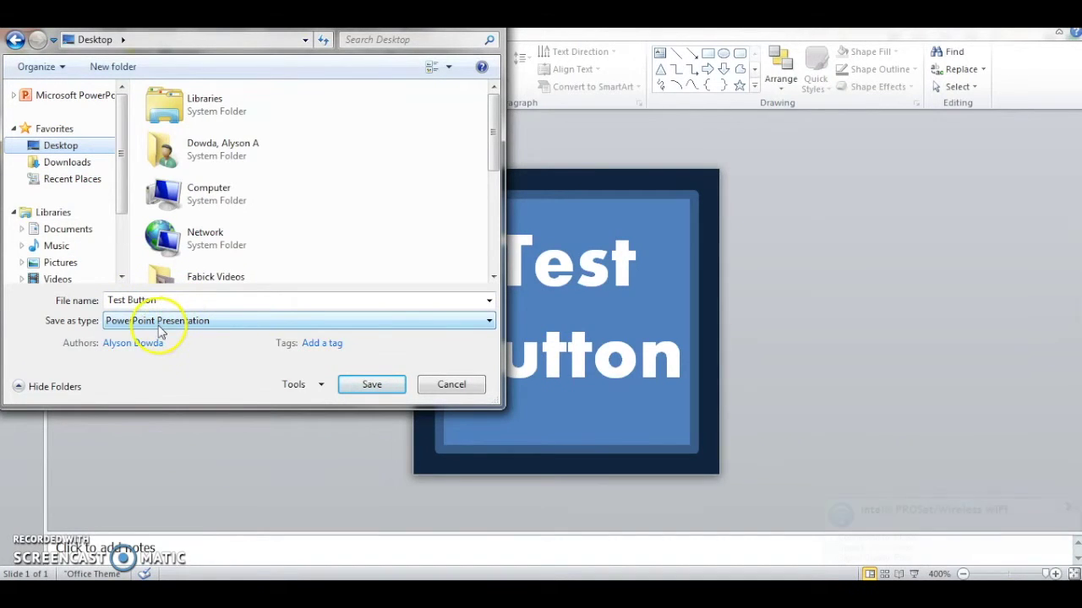
pyautogui.click(261, 326)
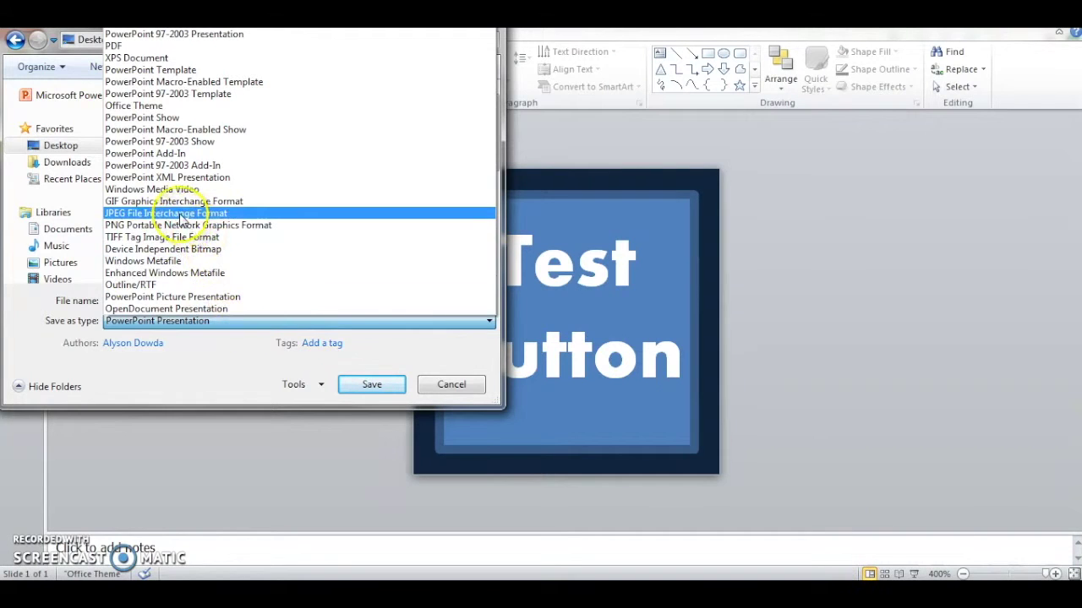
pyautogui.moveTo(181, 218); pyautogui.dragTo(167, 218)
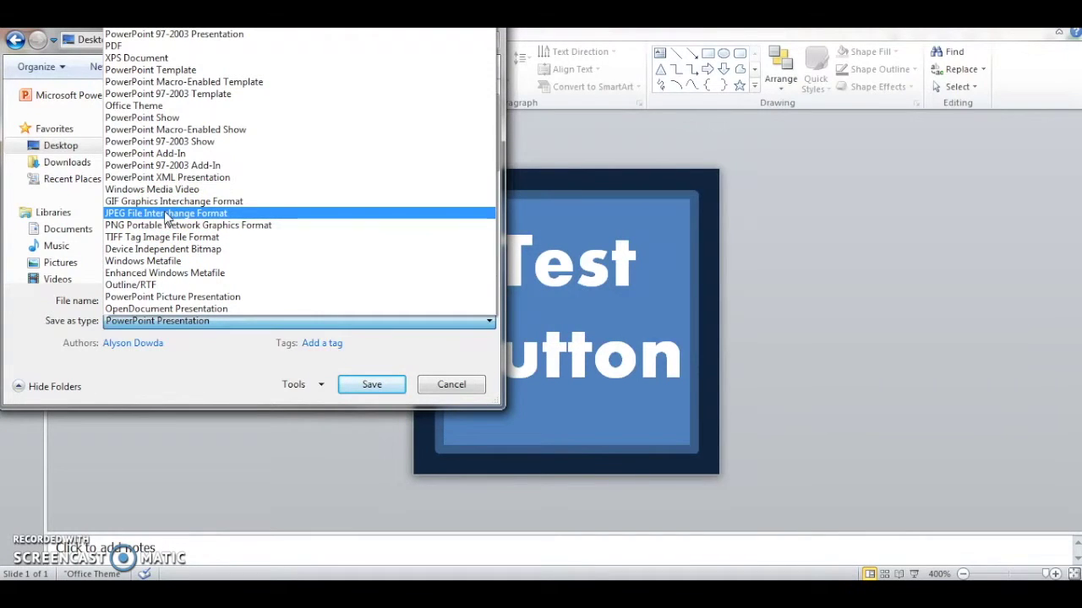
pyautogui.click(168, 215)
pyautogui.click(371, 385)
pyautogui.click(414, 365)
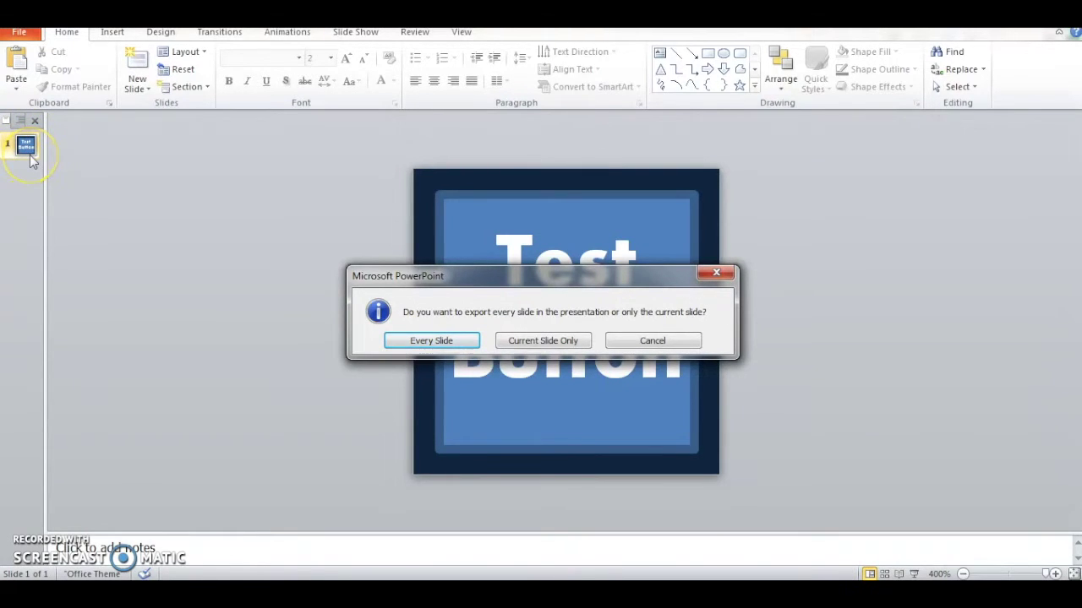
pyautogui.click(534, 342)
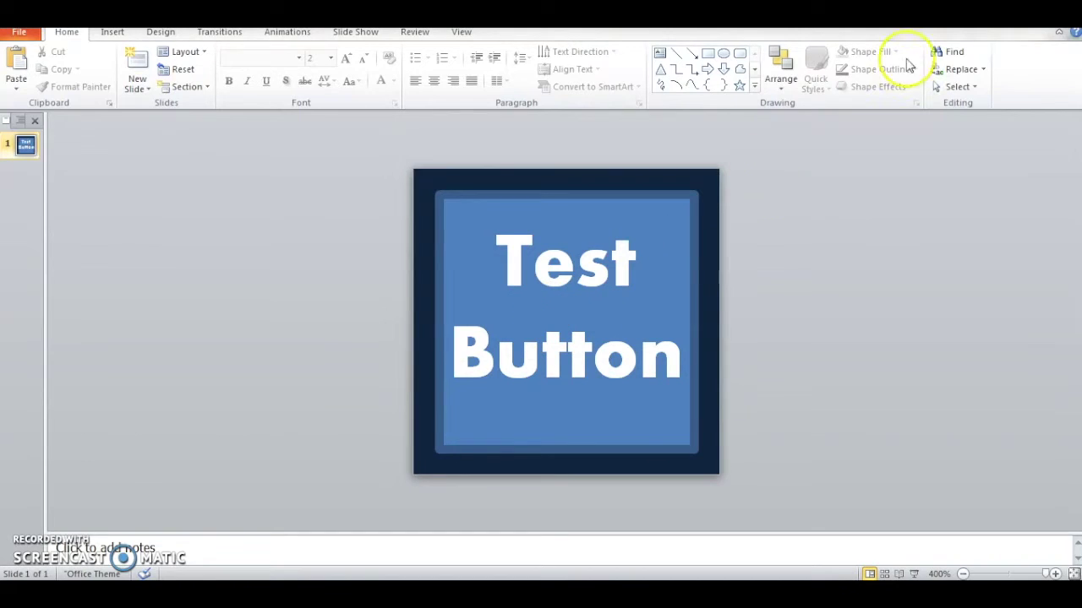
# Go to the desktop, move the exported Test Button image into the open area, and preview it in the photo viewer
pyautogui.click(999, 15)
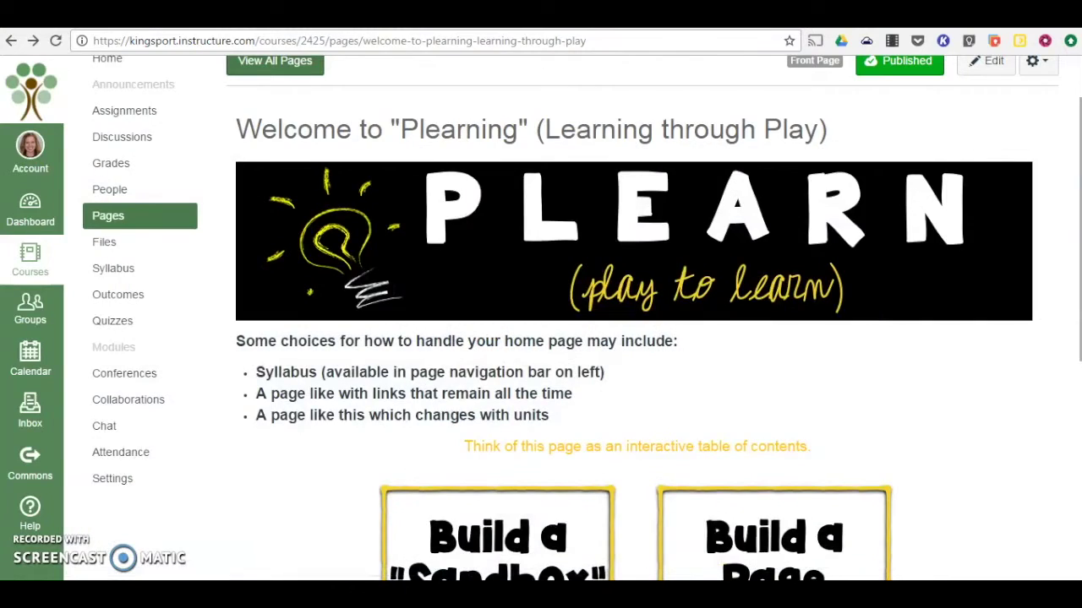
pyautogui.click(999, 15)
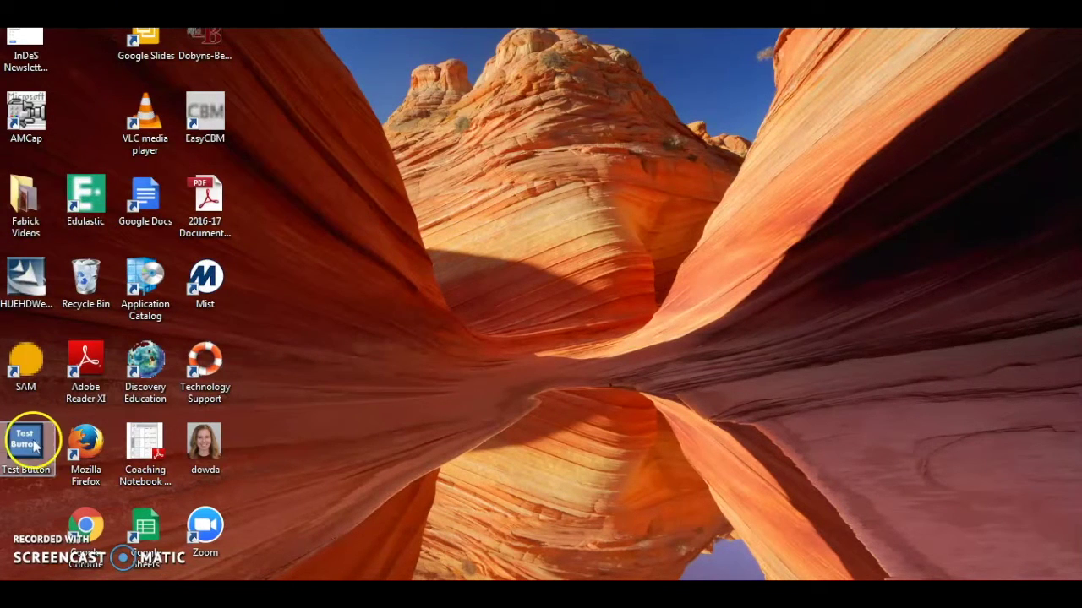
pyautogui.moveTo(25, 444); pyautogui.dragTo(501, 264)
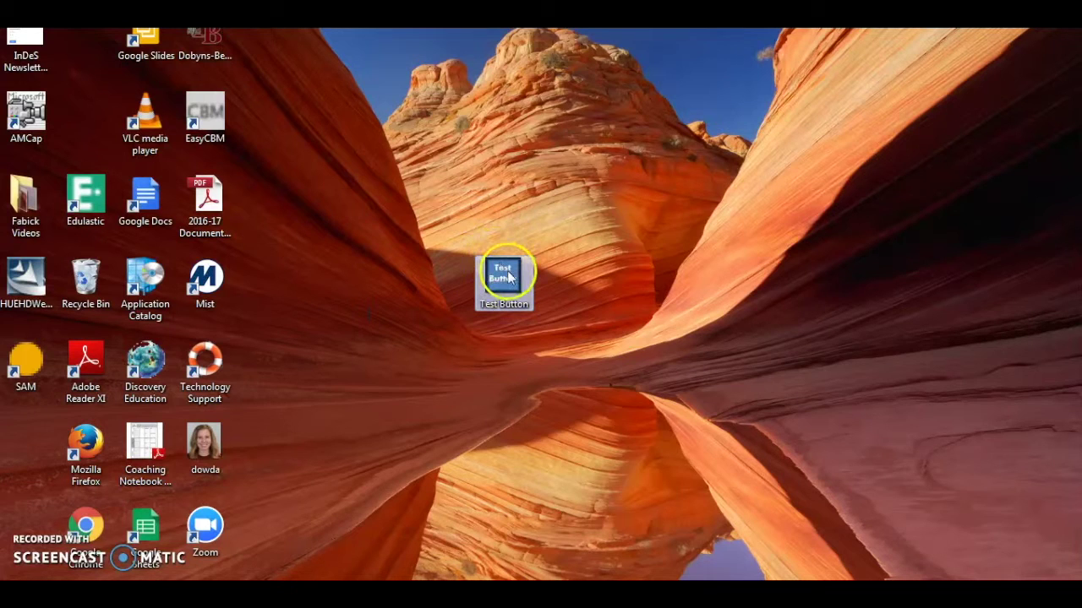
pyautogui.doubleClick(505, 275)
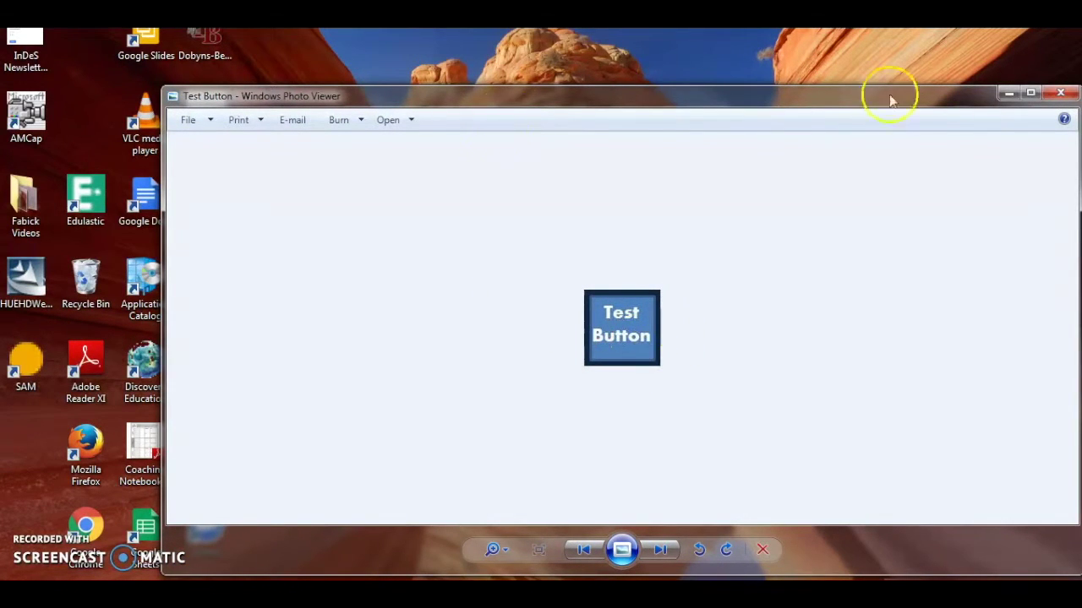
pyautogui.click(1061, 92)
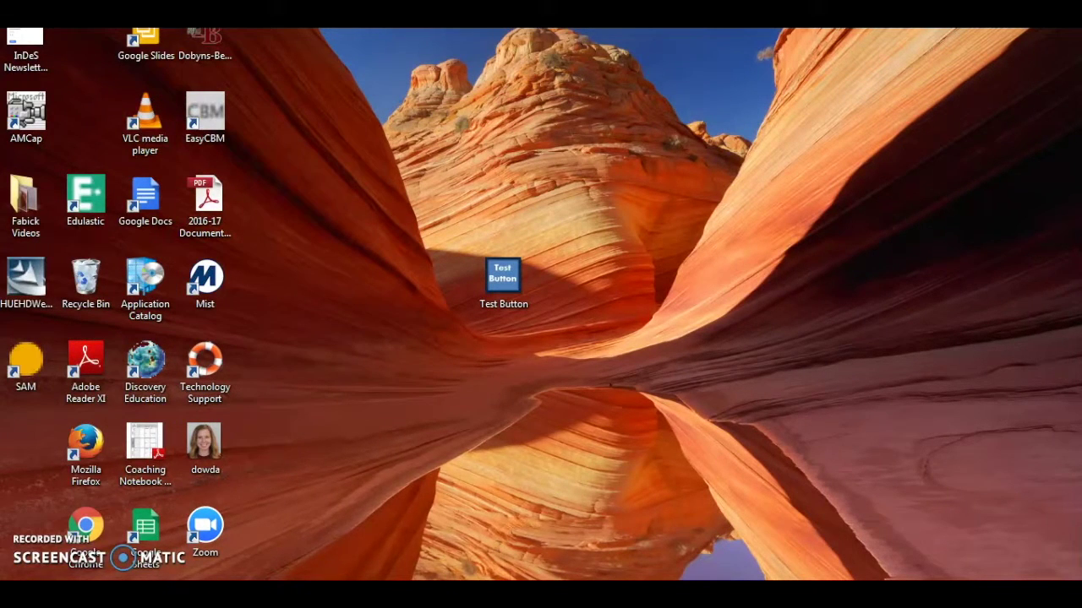
# Switch to Canvas in the browser and upload the Test Button JPEG from the Desktop to the account's personal files
pyautogui.click(385, 513)
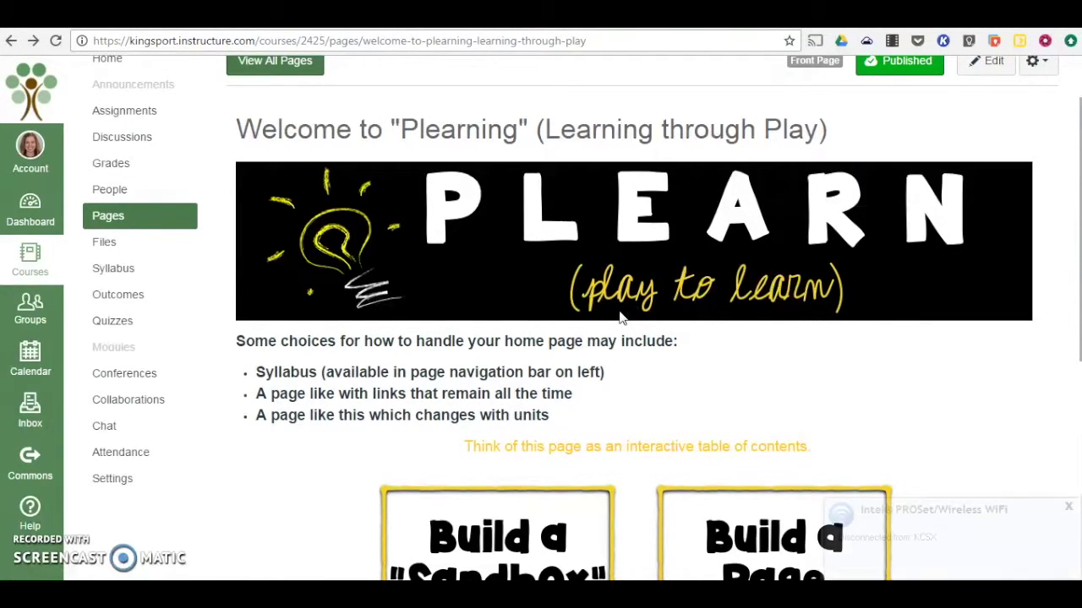
pyautogui.scroll(1, 623, 311)
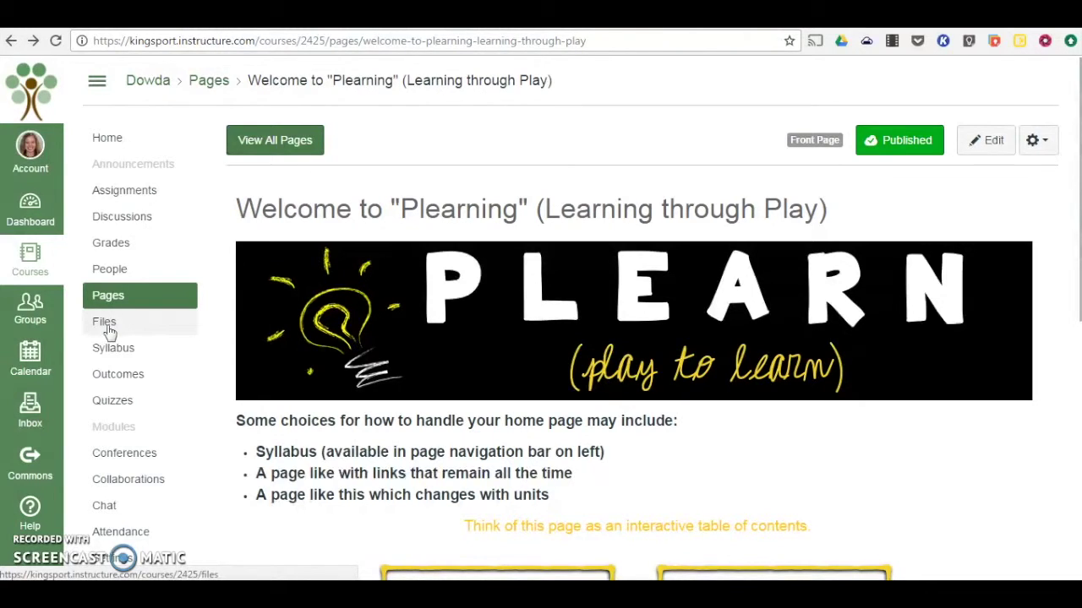
pyautogui.click(37, 166)
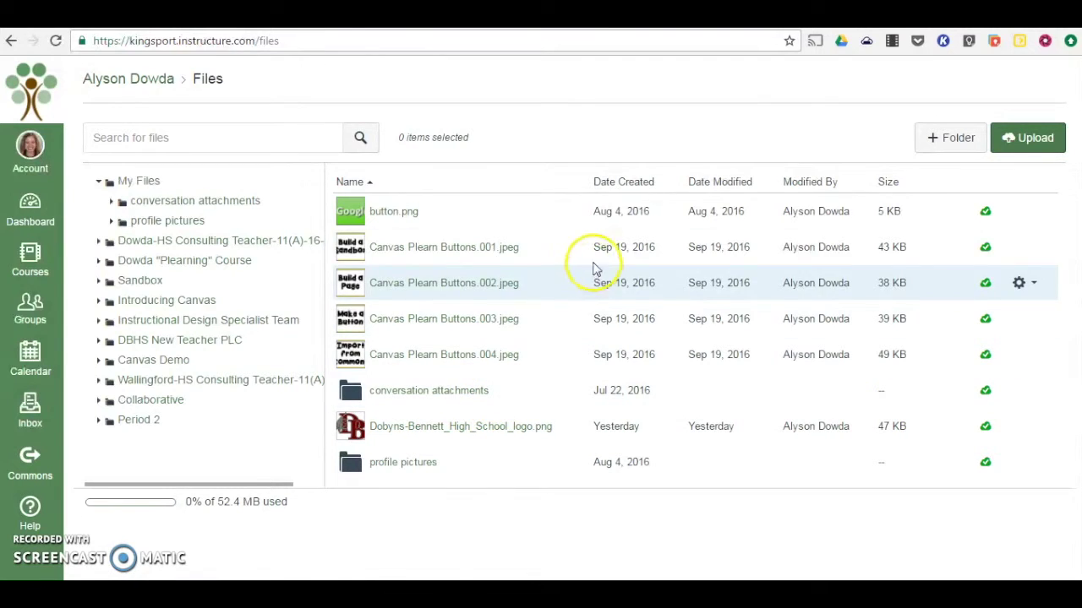
pyautogui.click(1033, 145)
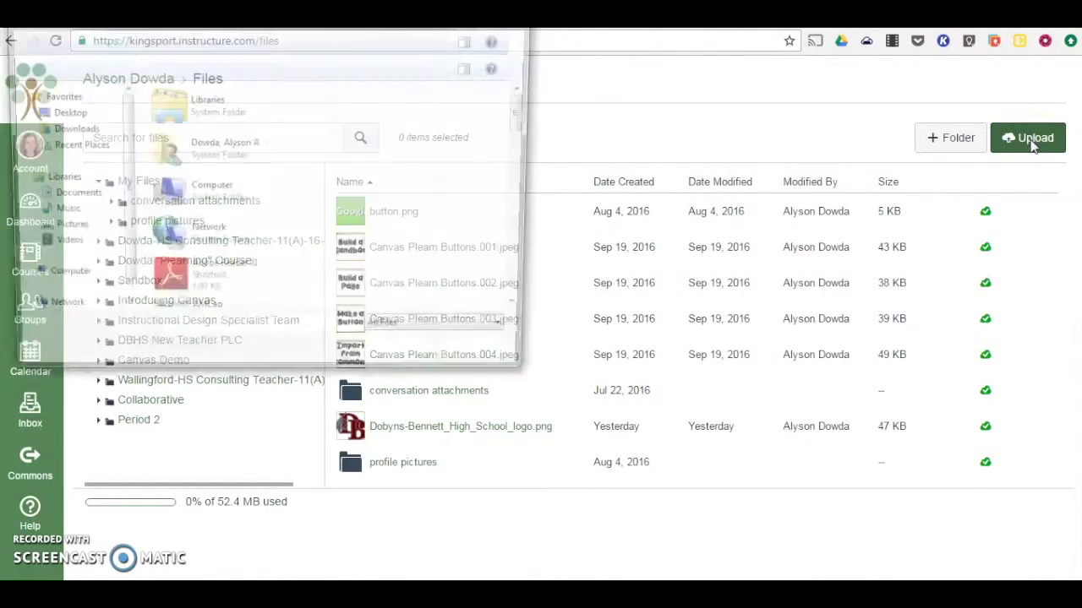
pyautogui.click(243, 153)
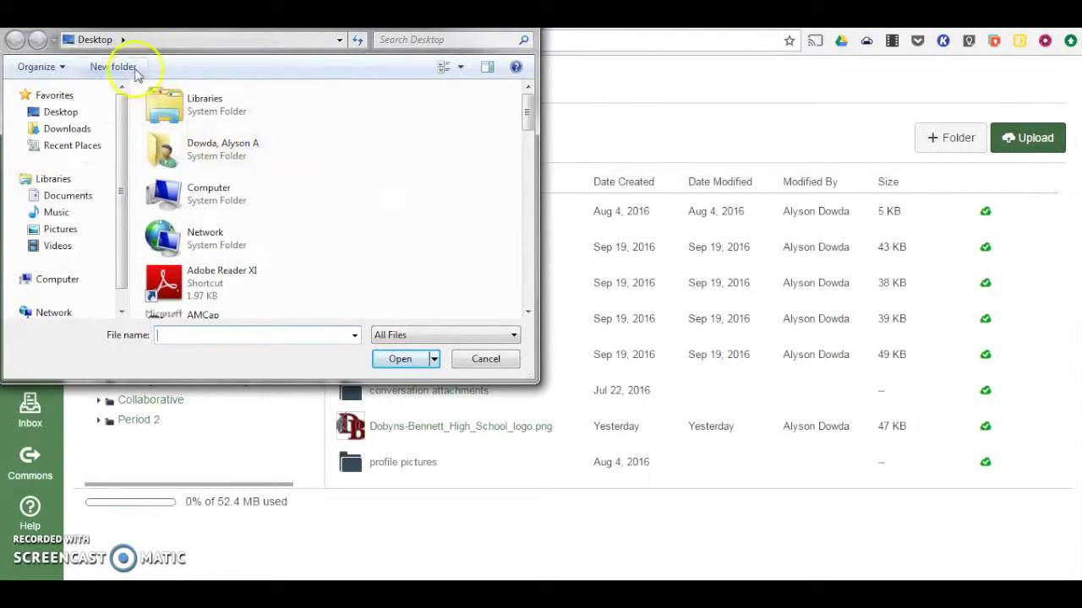
pyautogui.moveTo(527, 109); pyautogui.dragTo(531, 288)
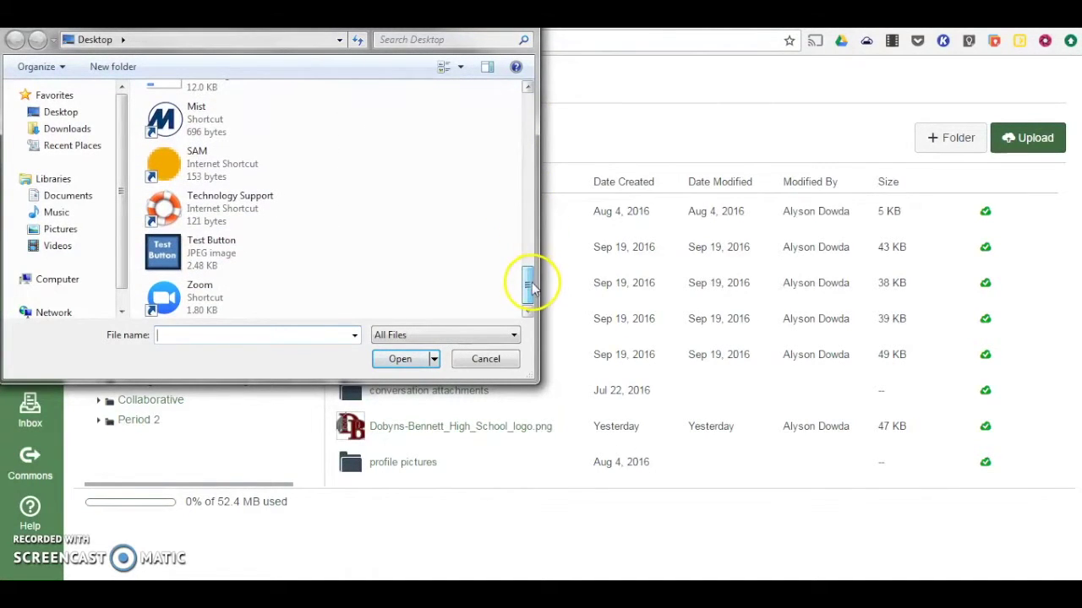
pyautogui.doubleClick(220, 264)
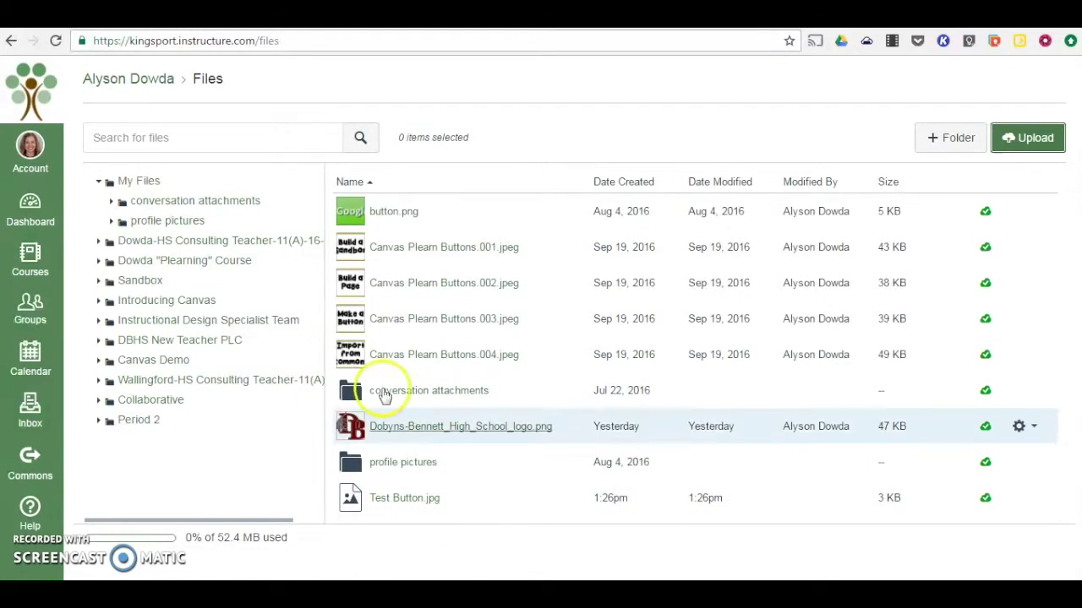
# Open the "Plearning" course and start editing its home page
pyautogui.click(38, 255)
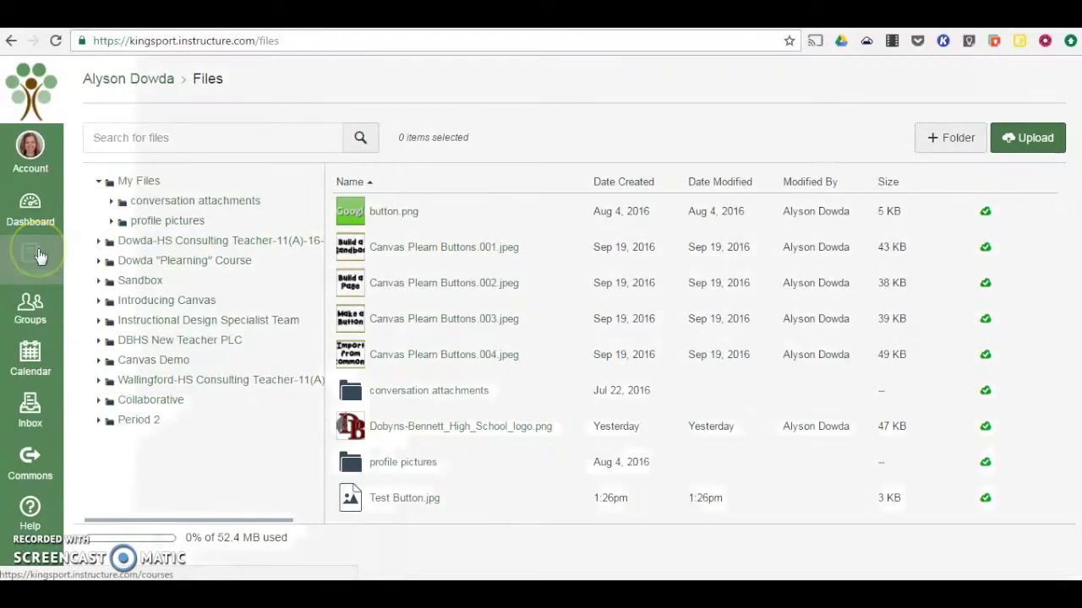
pyautogui.click(147, 127)
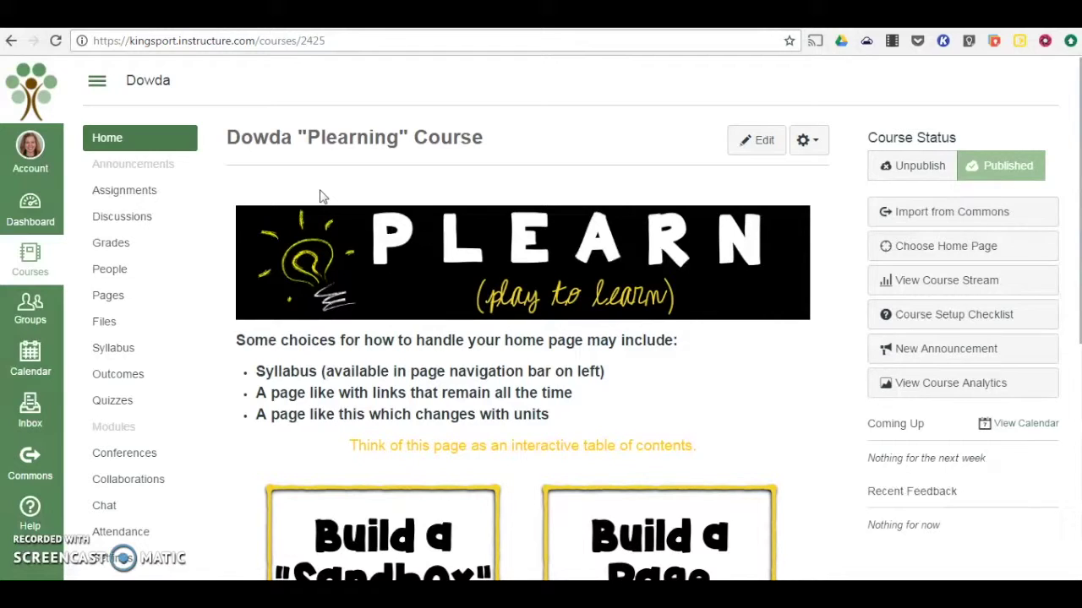
pyautogui.click(761, 149)
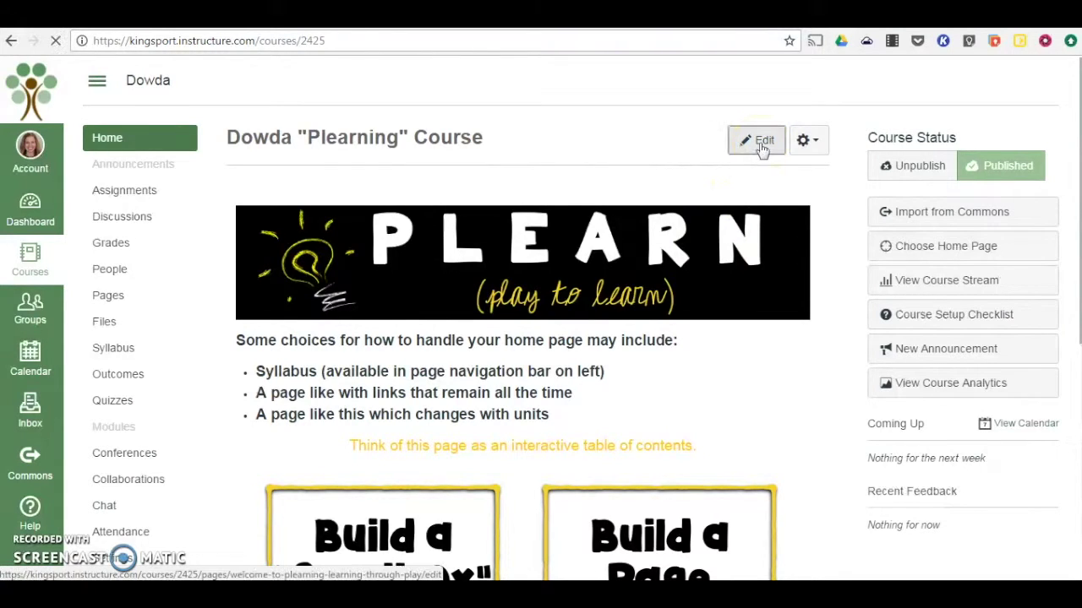
pyautogui.click(758, 158)
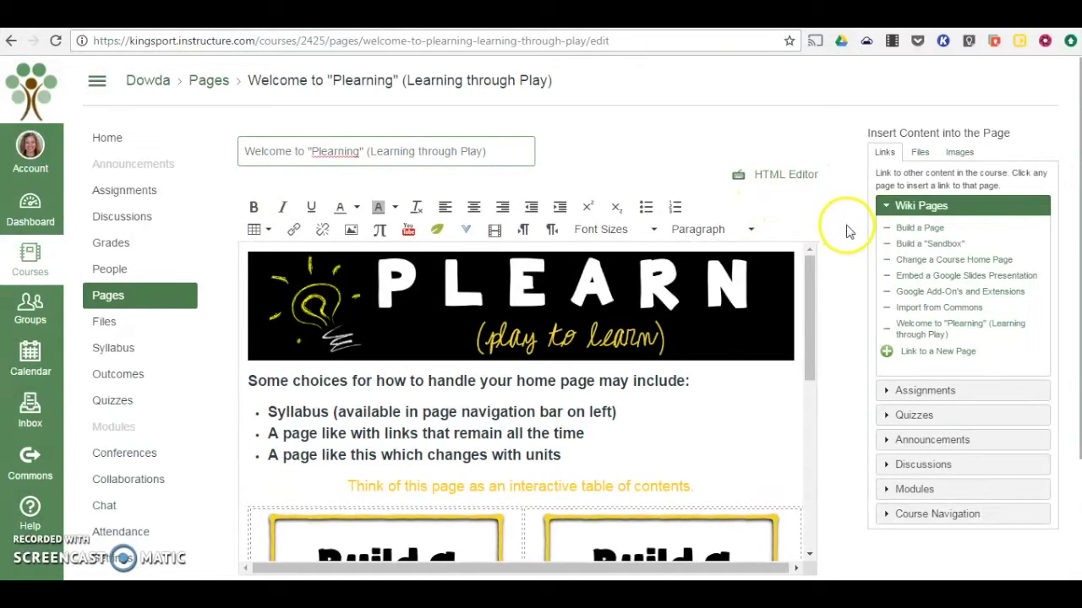
# Place the insertion point on the home page just below the green "Unit 1" button
pyautogui.scroll(-3, 845, 230)
pyautogui.moveTo(814, 194); pyautogui.dragTo(812, 258)
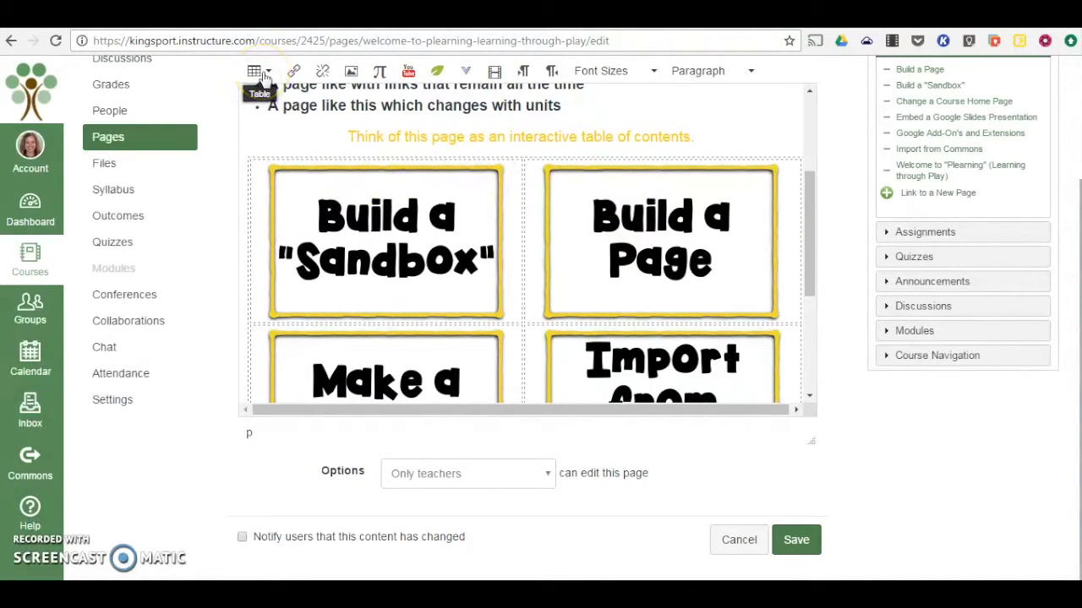
pyautogui.click(813, 246)
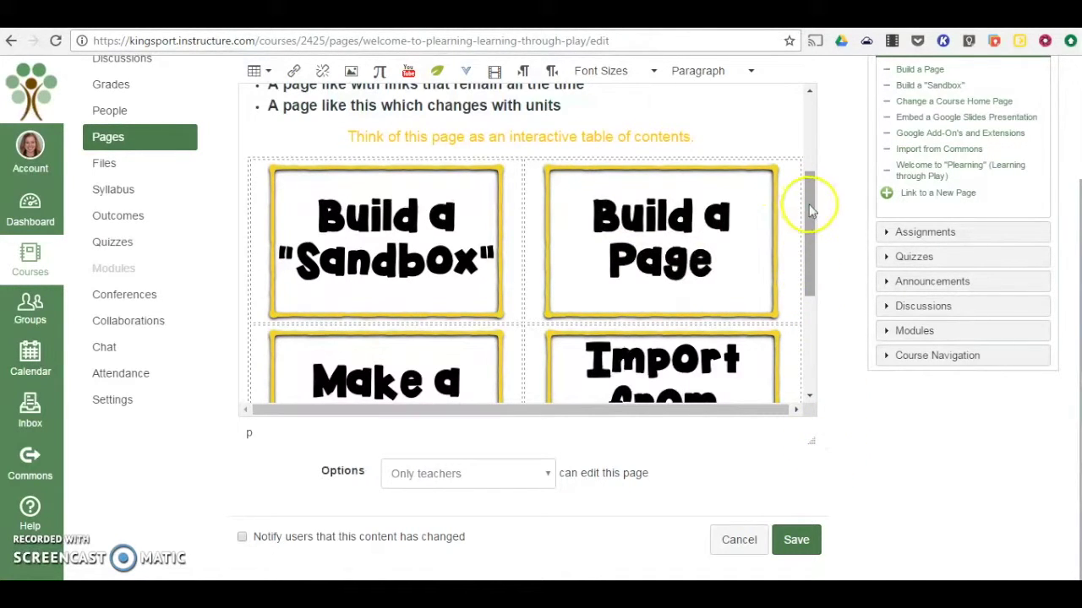
pyautogui.moveTo(809, 210); pyautogui.dragTo(809, 307)
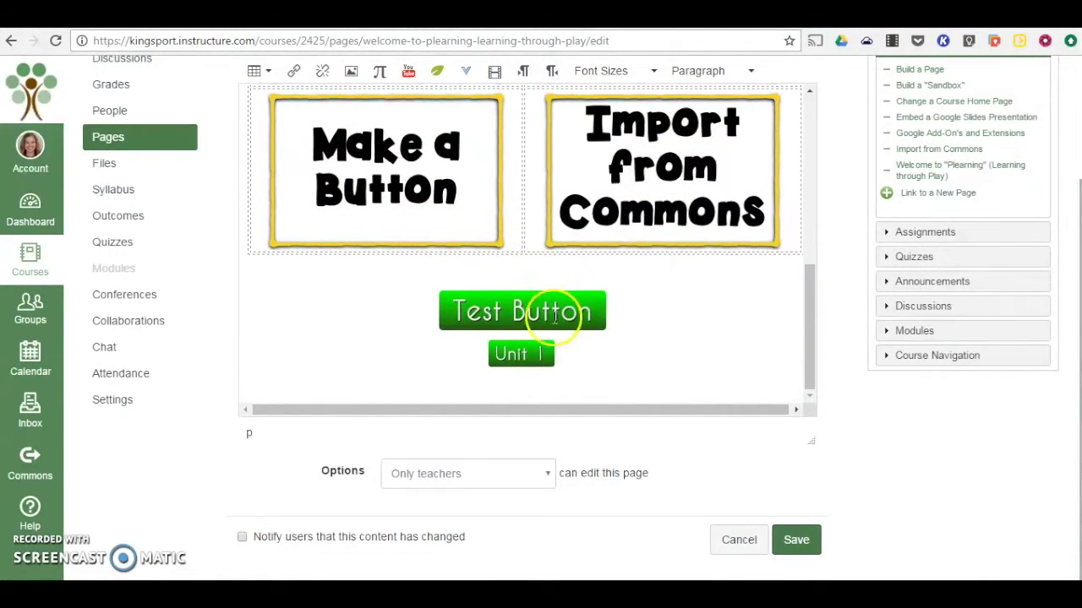
pyautogui.click(577, 361)
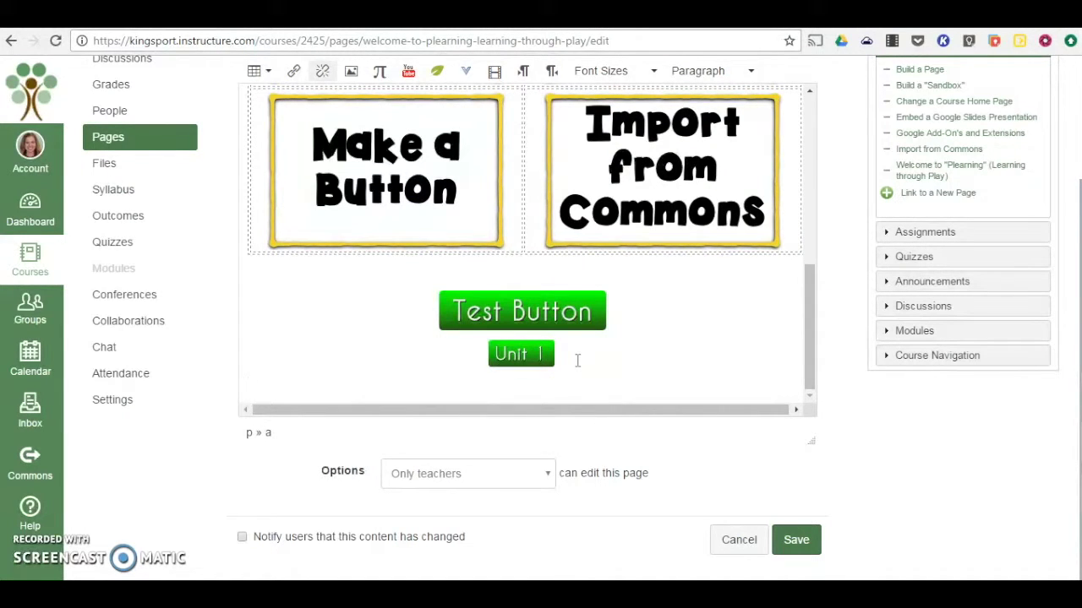
# Insert the image "Test Button.jpg" from the My files folder in Canvas onto the page, keeping its suggested alt text and dimensions
pyautogui.scroll(1, 833, 273)
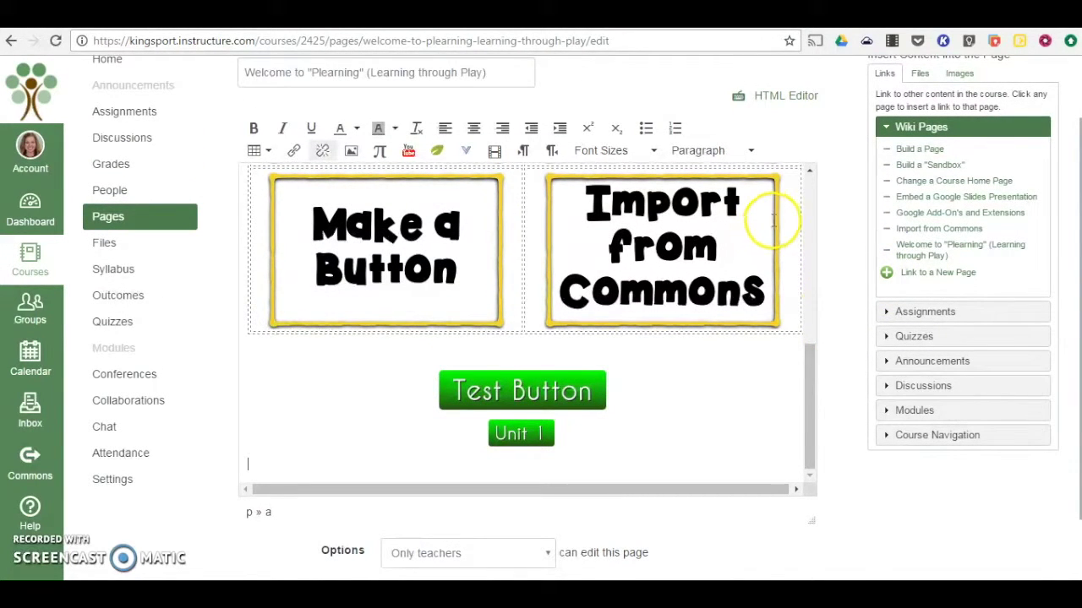
pyautogui.click(351, 156)
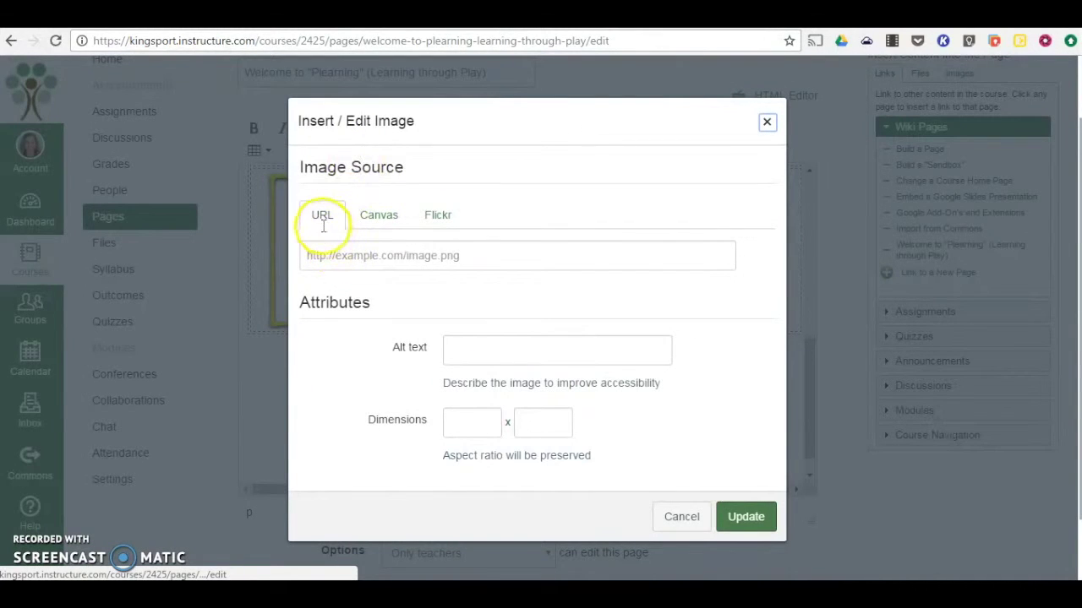
pyautogui.click(385, 218)
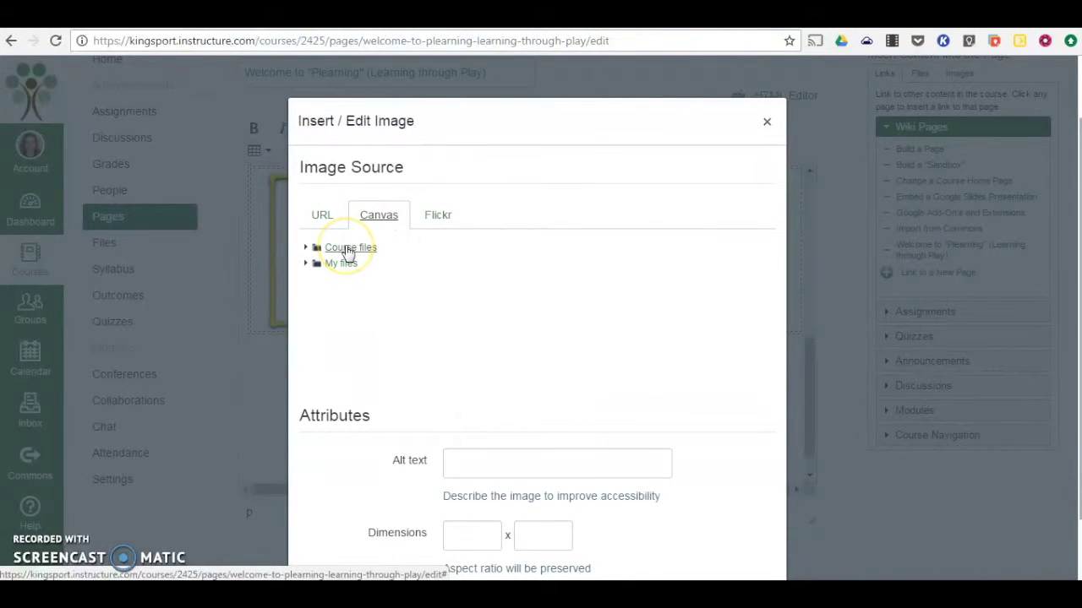
pyautogui.click(349, 251)
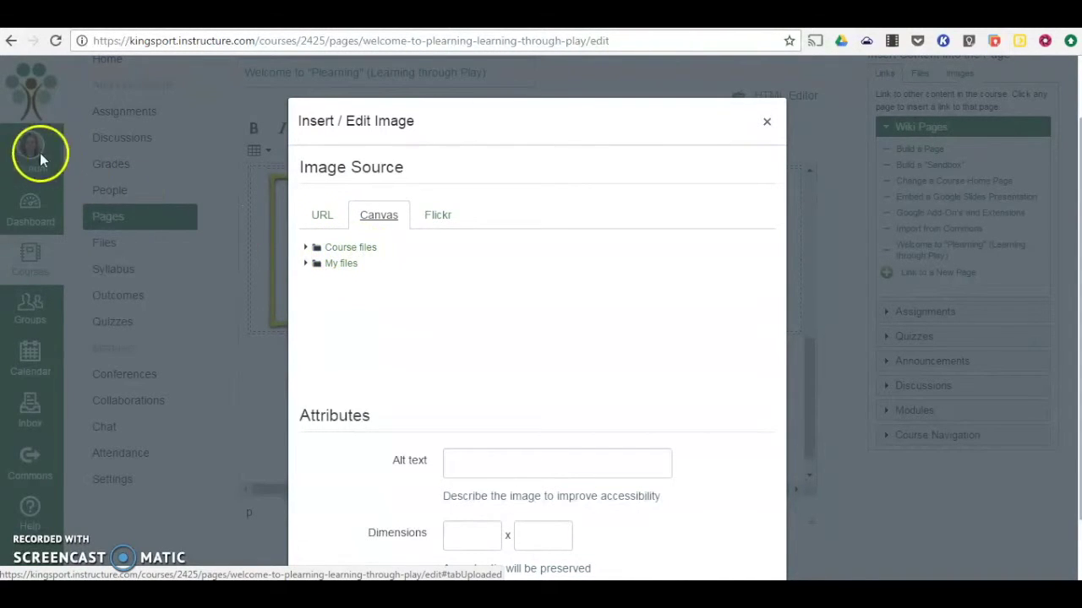
pyautogui.click(338, 266)
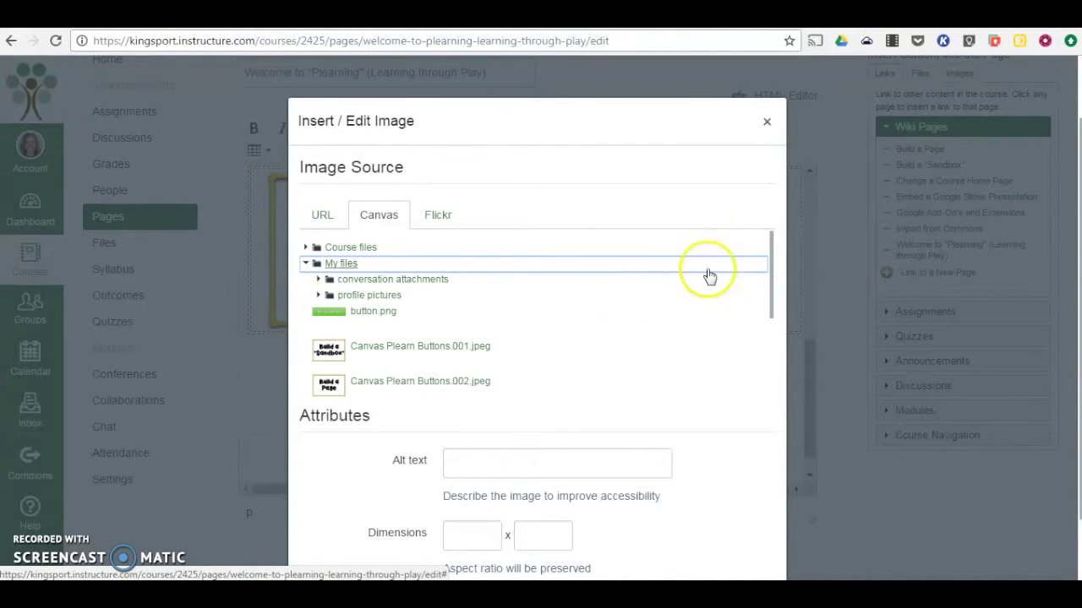
pyautogui.moveTo(772, 251); pyautogui.dragTo(772, 344)
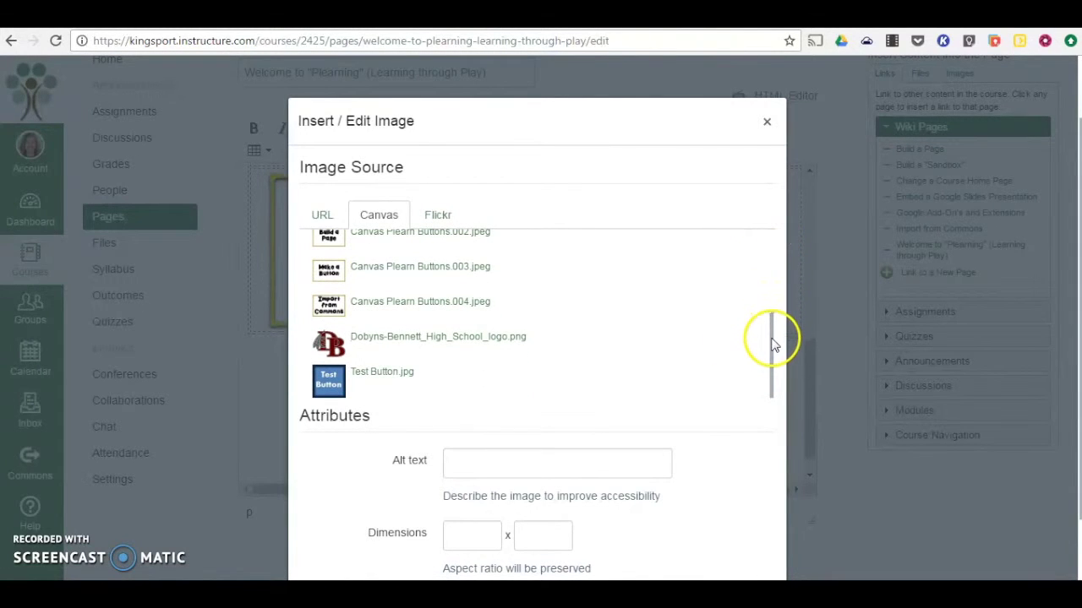
pyautogui.click(375, 380)
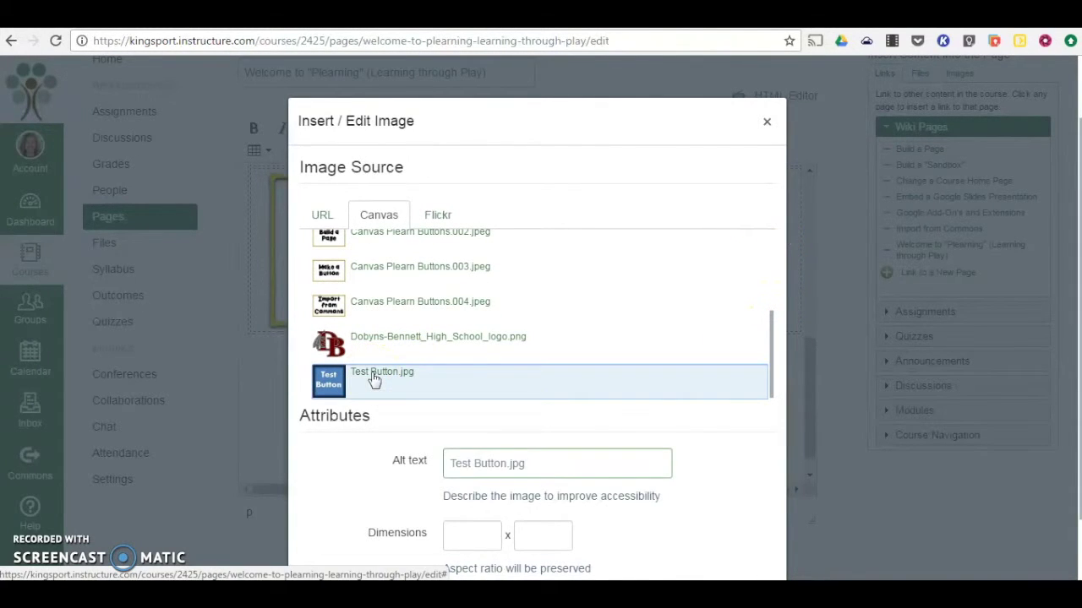
pyautogui.scroll(-2, 780, 355)
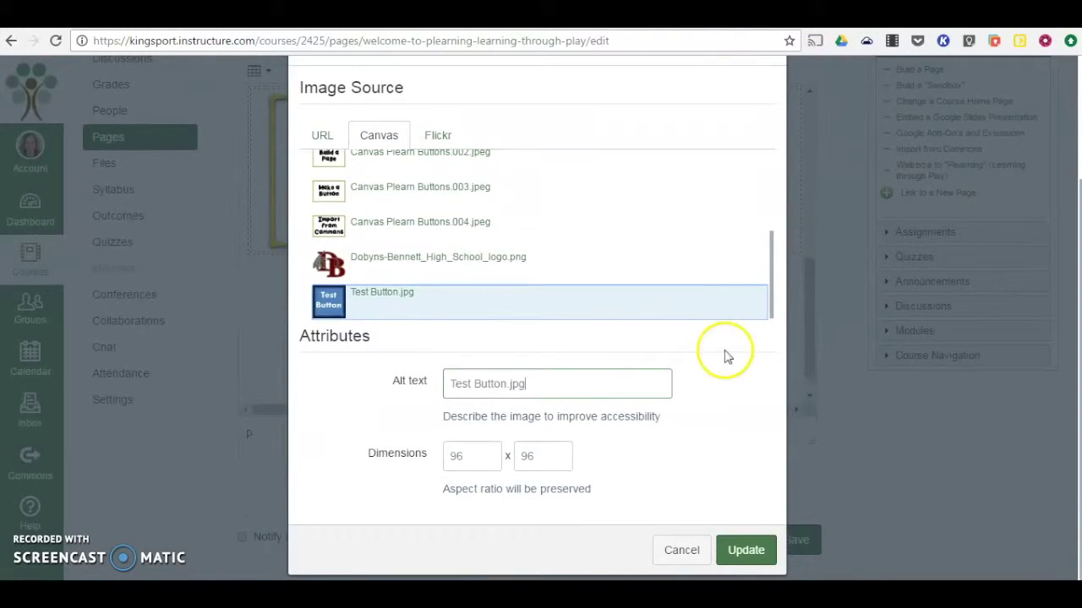
pyautogui.doubleClick(381, 298)
pyautogui.scroll(-2, 464, 388)
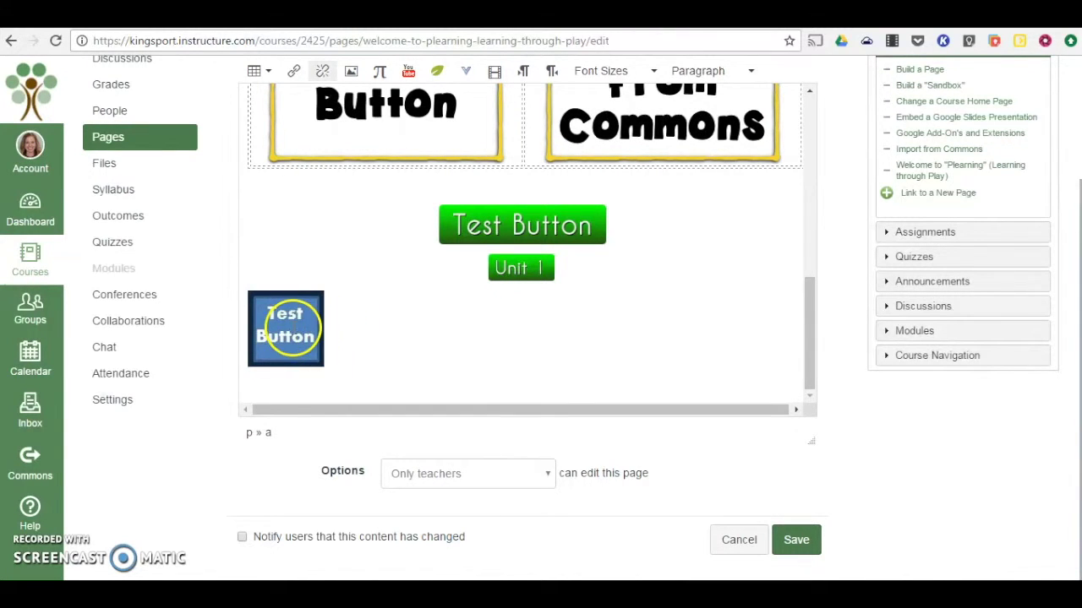
# Center the inserted blue Test Button image beneath the green "Unit 1" button
pyautogui.click(312, 329)
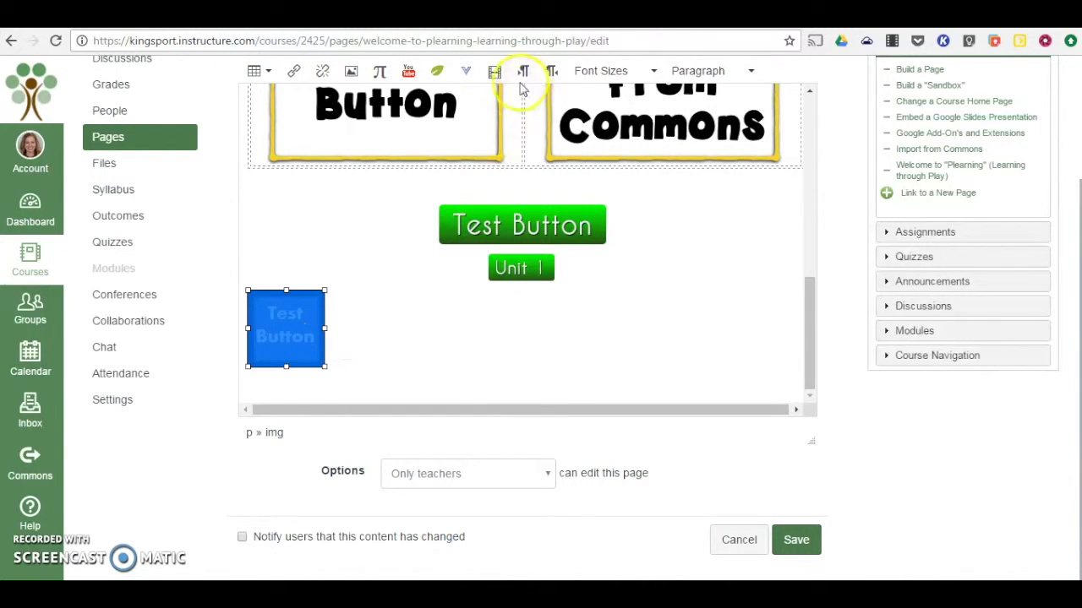
pyautogui.scroll(1, 575, 156)
pyautogui.scroll(1, 575, 156)
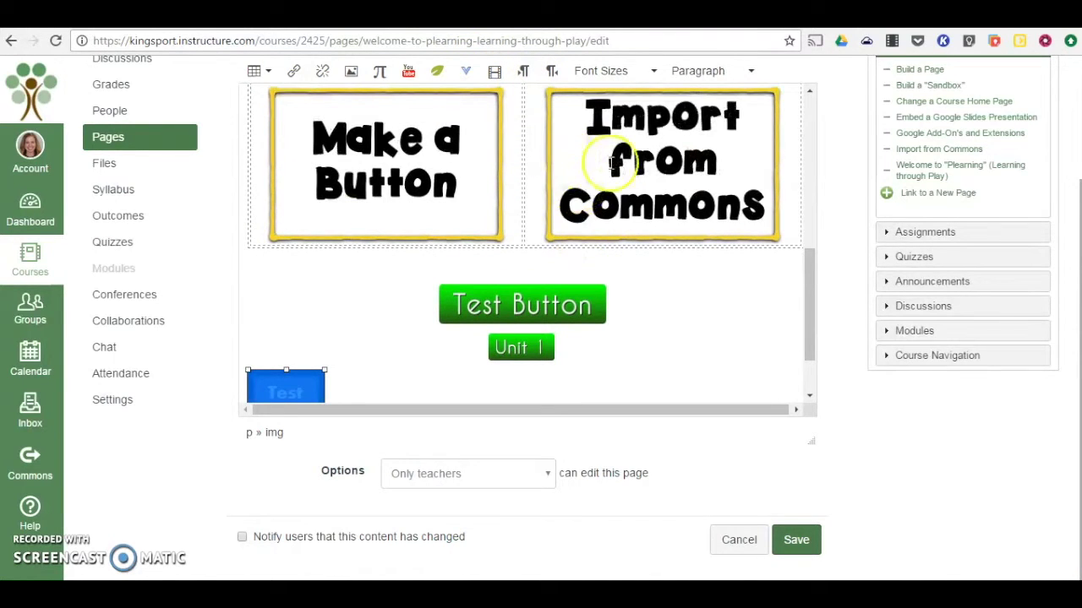
pyautogui.scroll(1, 825, 160)
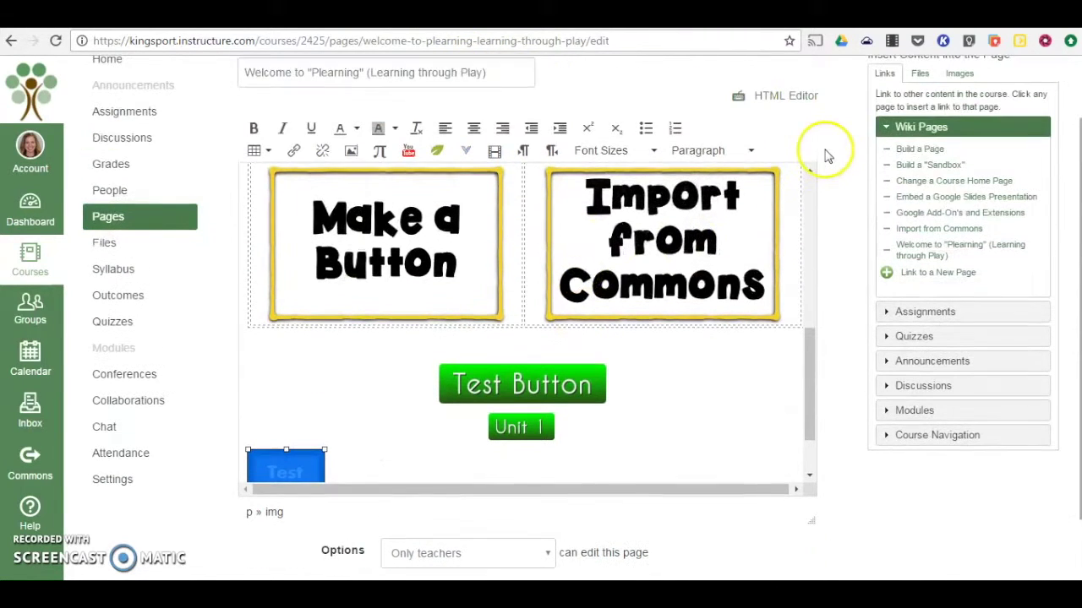
pyautogui.click(476, 131)
pyautogui.click(645, 432)
pyautogui.scroll(-1, 664, 423)
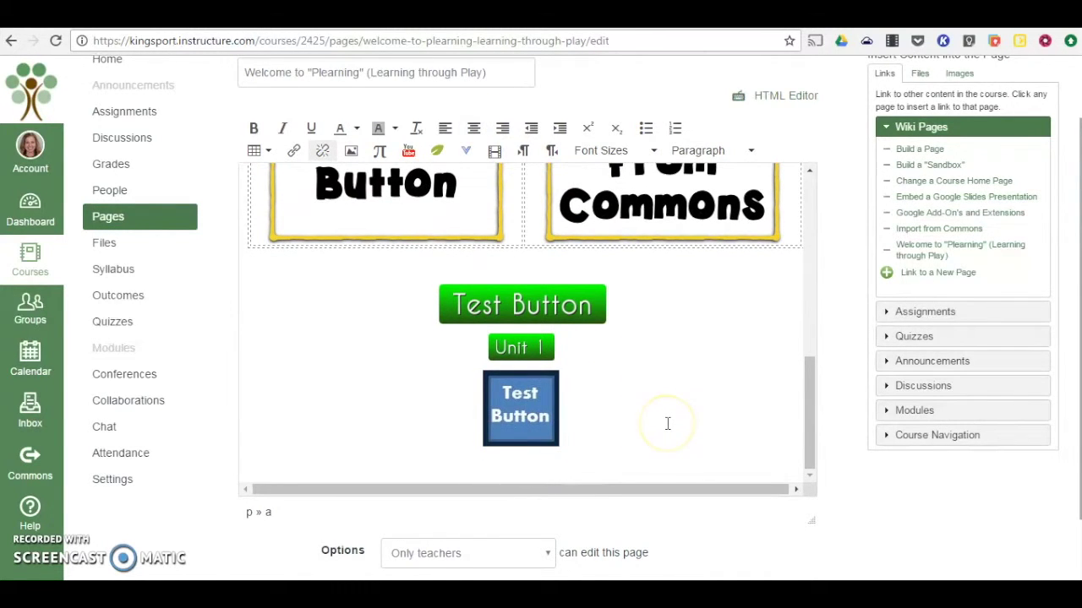
# Shrink the blue Test Button image proportionally to about half its inserted size
pyautogui.scroll(-1, 665, 421)
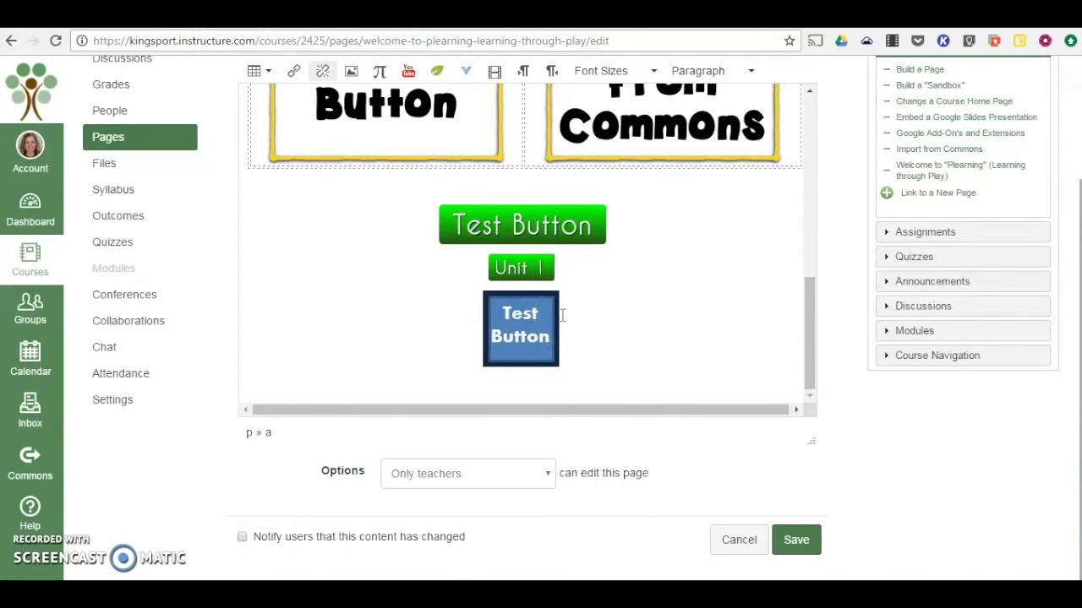
pyautogui.moveTo(806, 307); pyautogui.dragTo(819, 340)
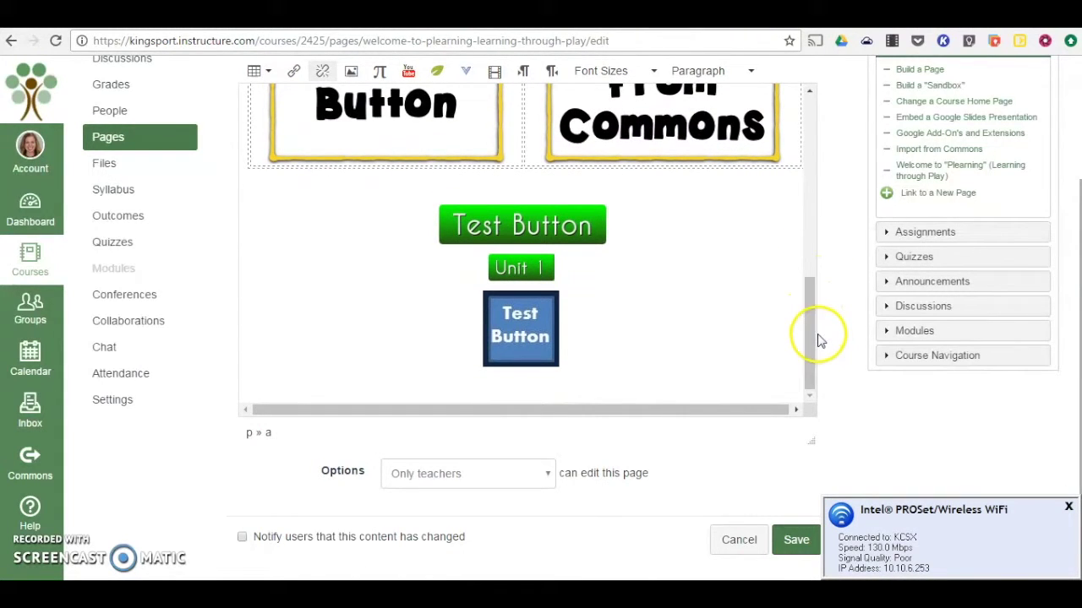
pyautogui.click(541, 338)
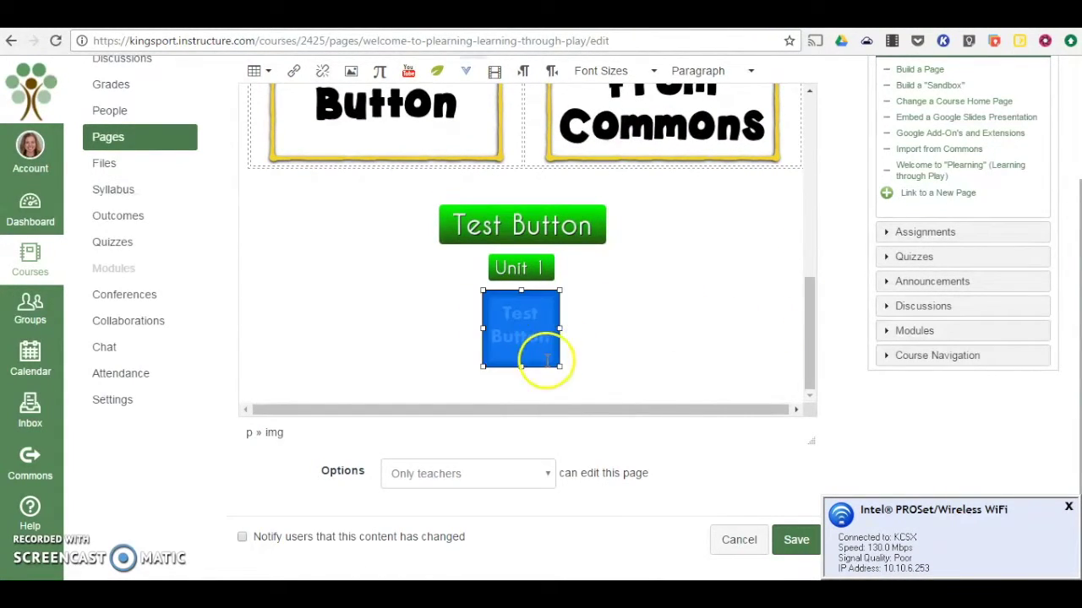
pyautogui.moveTo(558, 367); pyautogui.dragTo(527, 329)
pyautogui.click(590, 348)
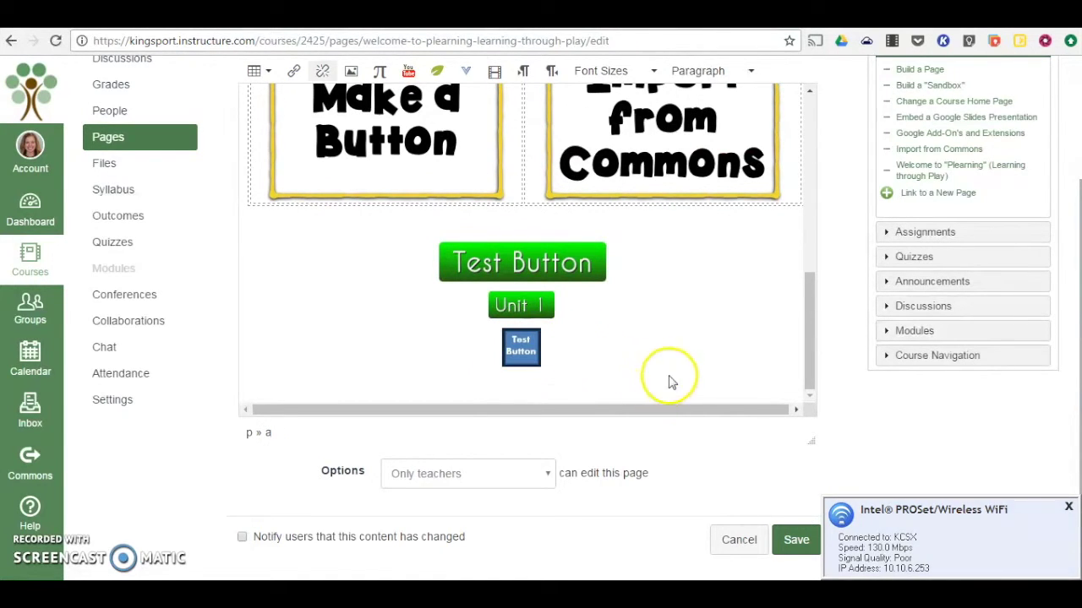
# Link the blue Test Button image to the "Change a Course Home Page" wiki page and save the home page
pyautogui.click(520, 345)
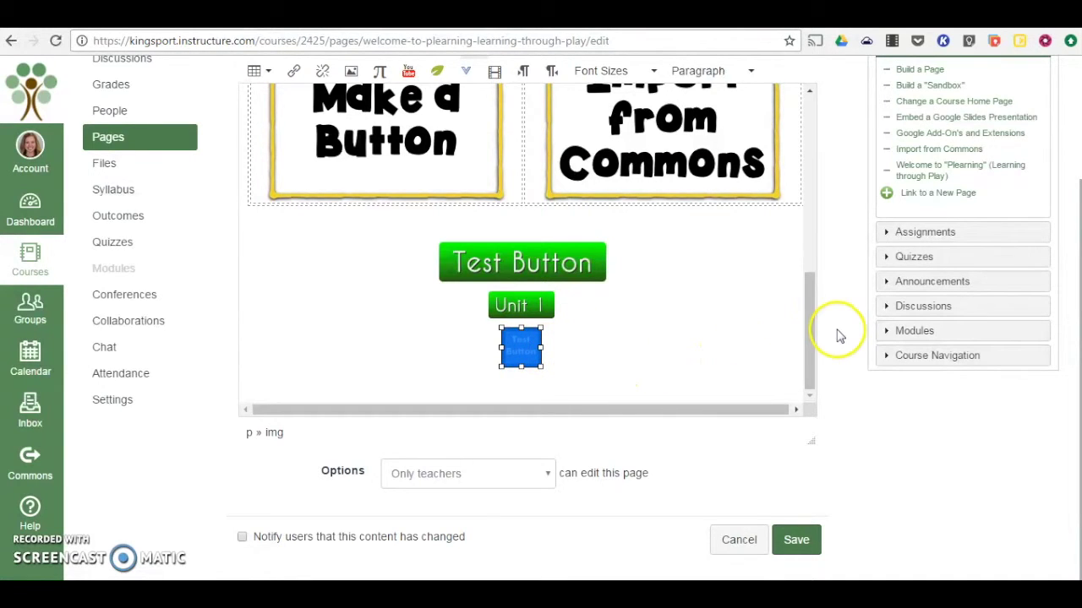
pyautogui.scroll(1, 838, 336)
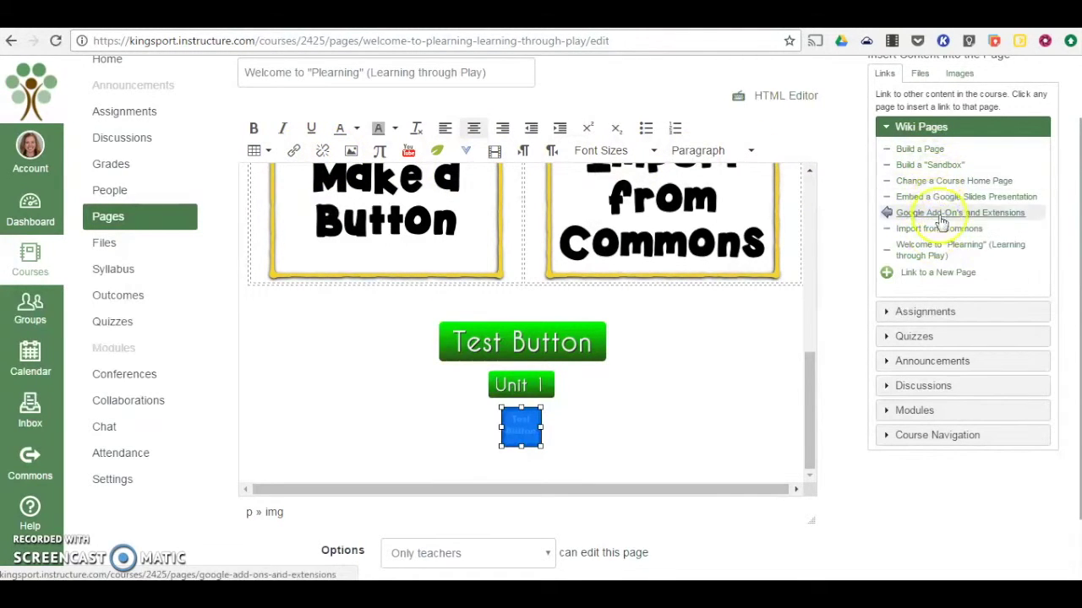
pyautogui.click(941, 182)
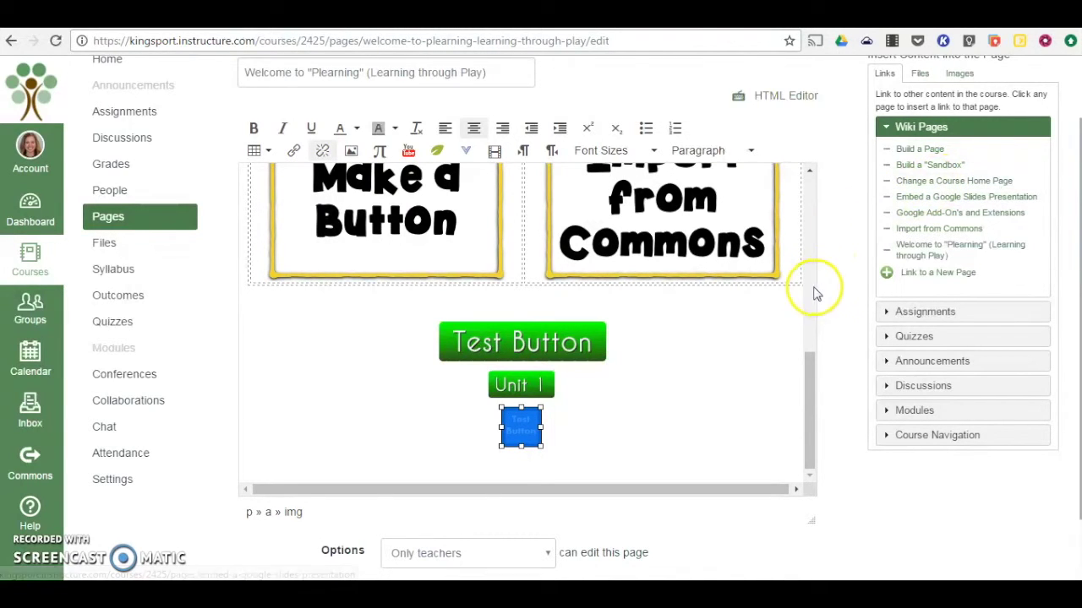
pyautogui.scroll(-1, 835, 304)
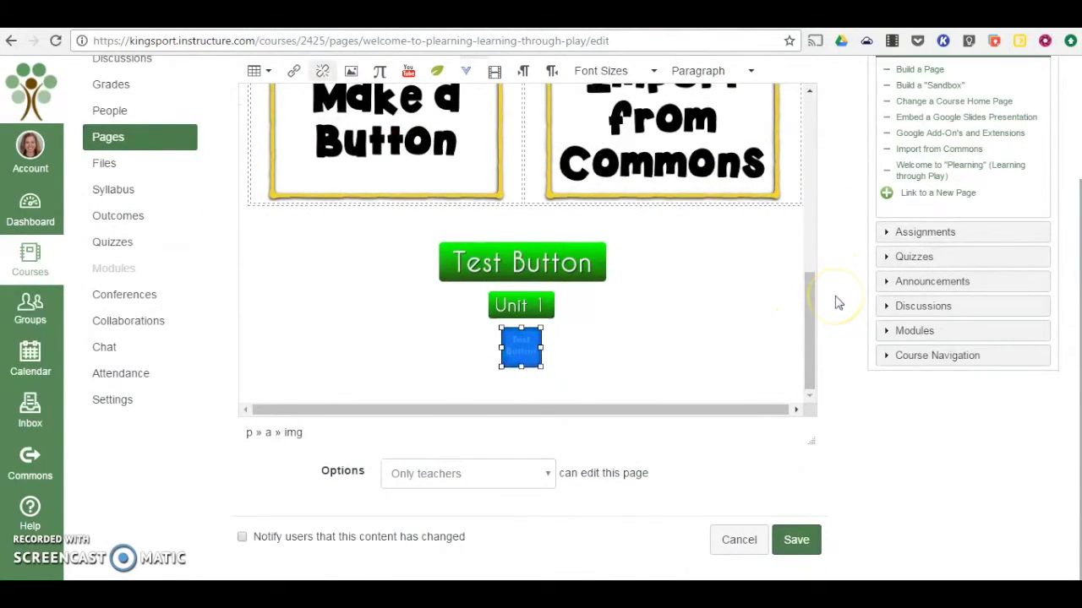
pyautogui.click(798, 539)
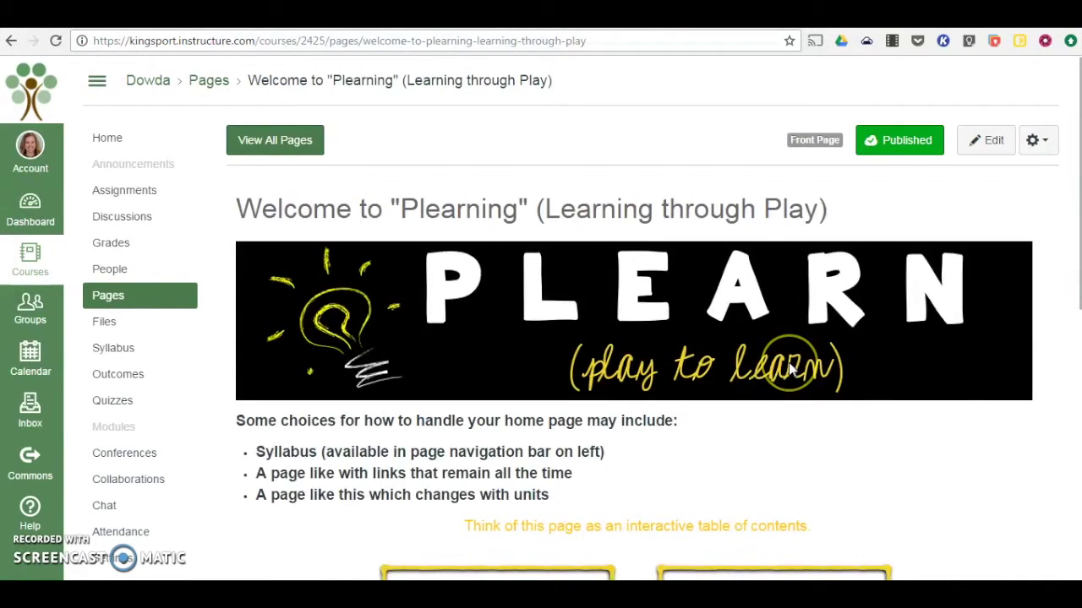
# Test the blue Test Button's link at the end of the saved home page
pyautogui.scroll(-4, 792, 369)
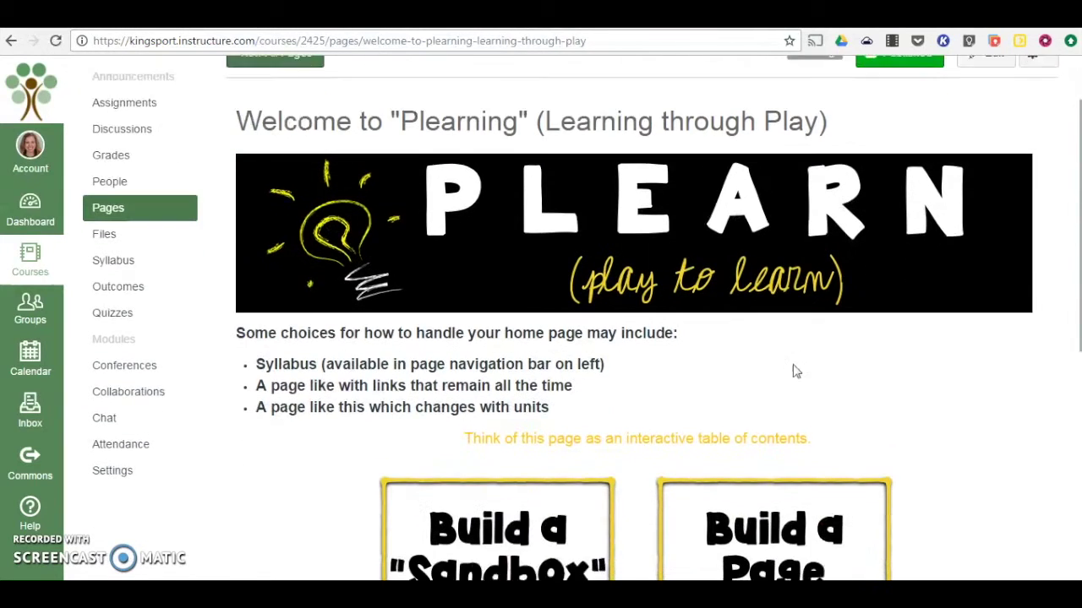
pyautogui.scroll(-3, 797, 373)
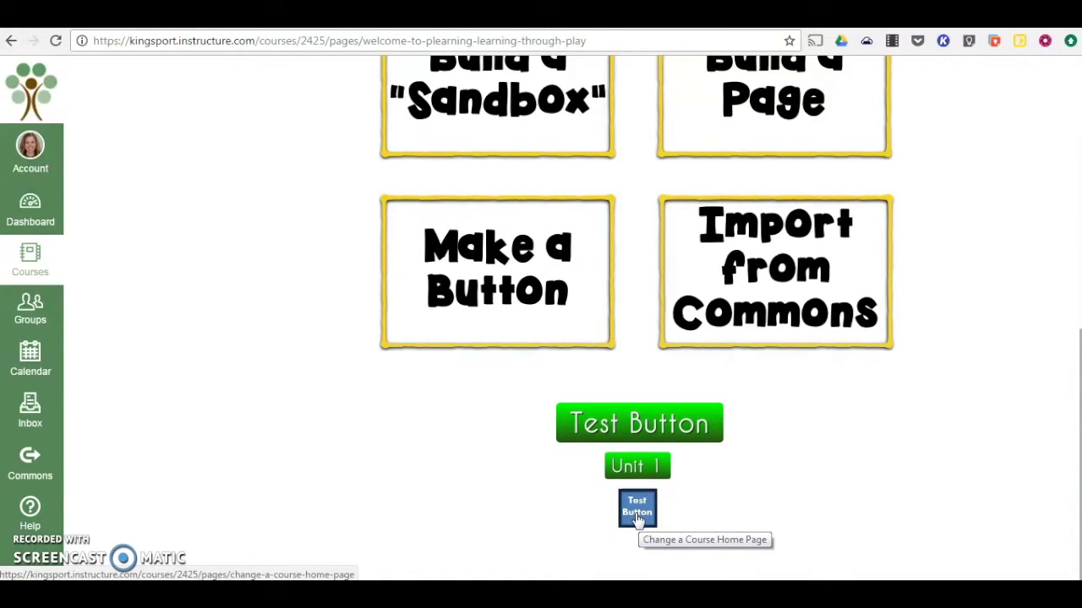
pyautogui.click(637, 512)
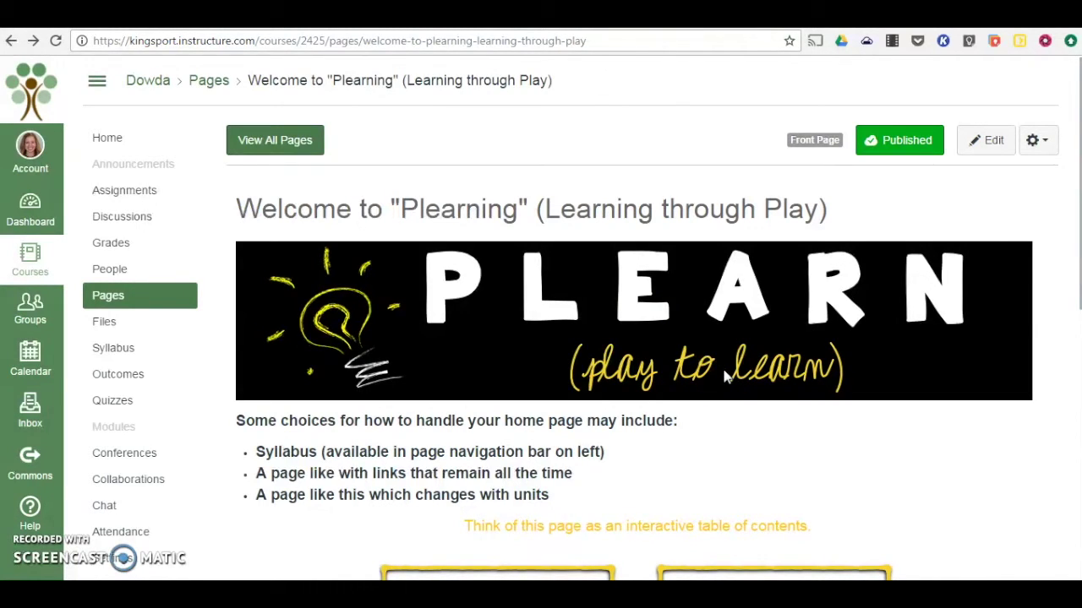
pyautogui.scroll(-3, 688, 406)
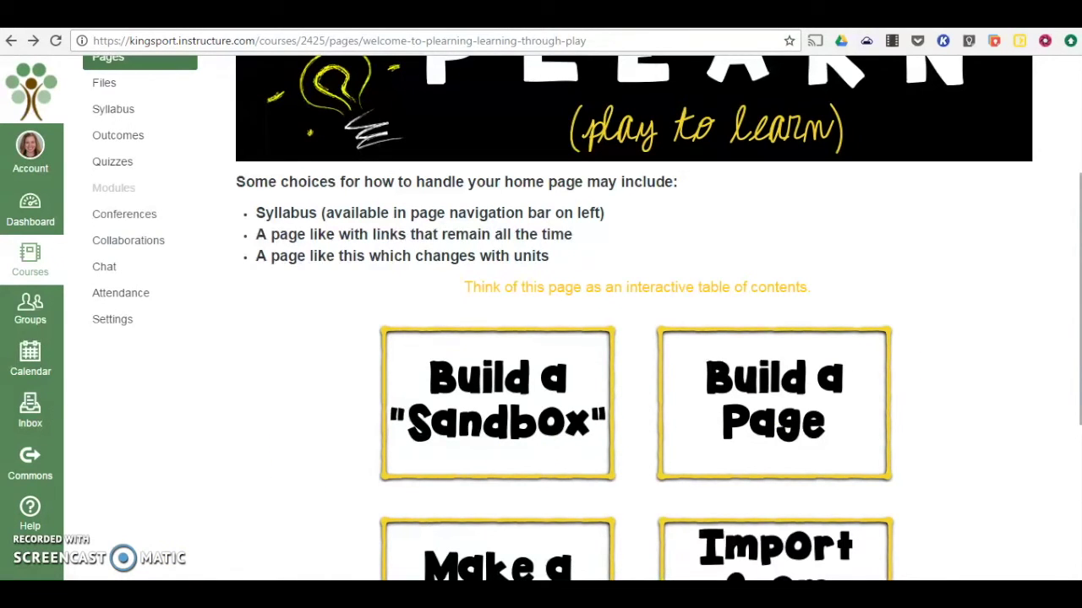
pyautogui.press('super')
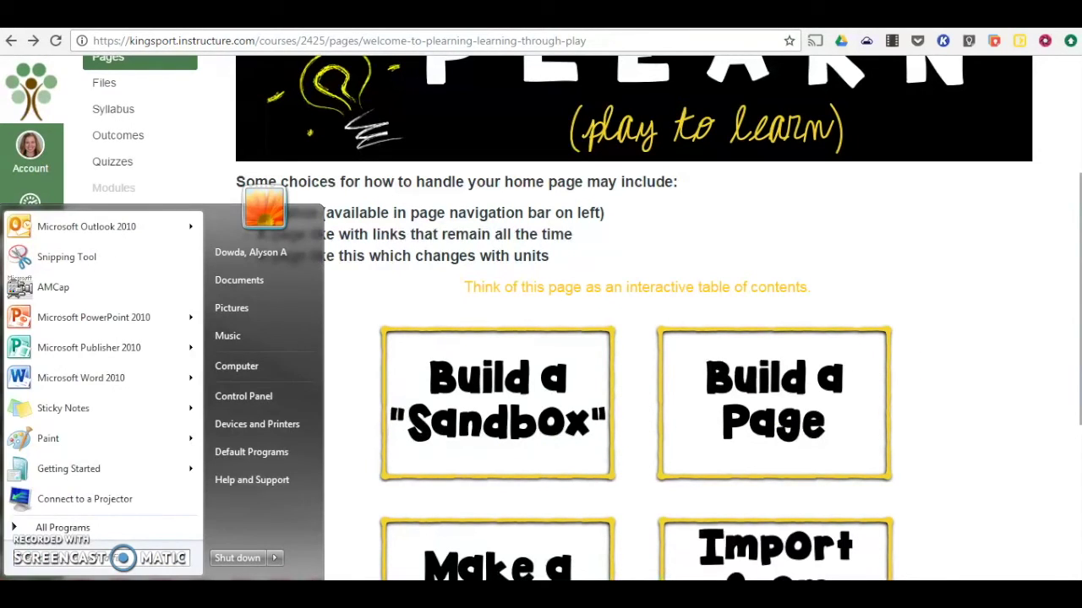